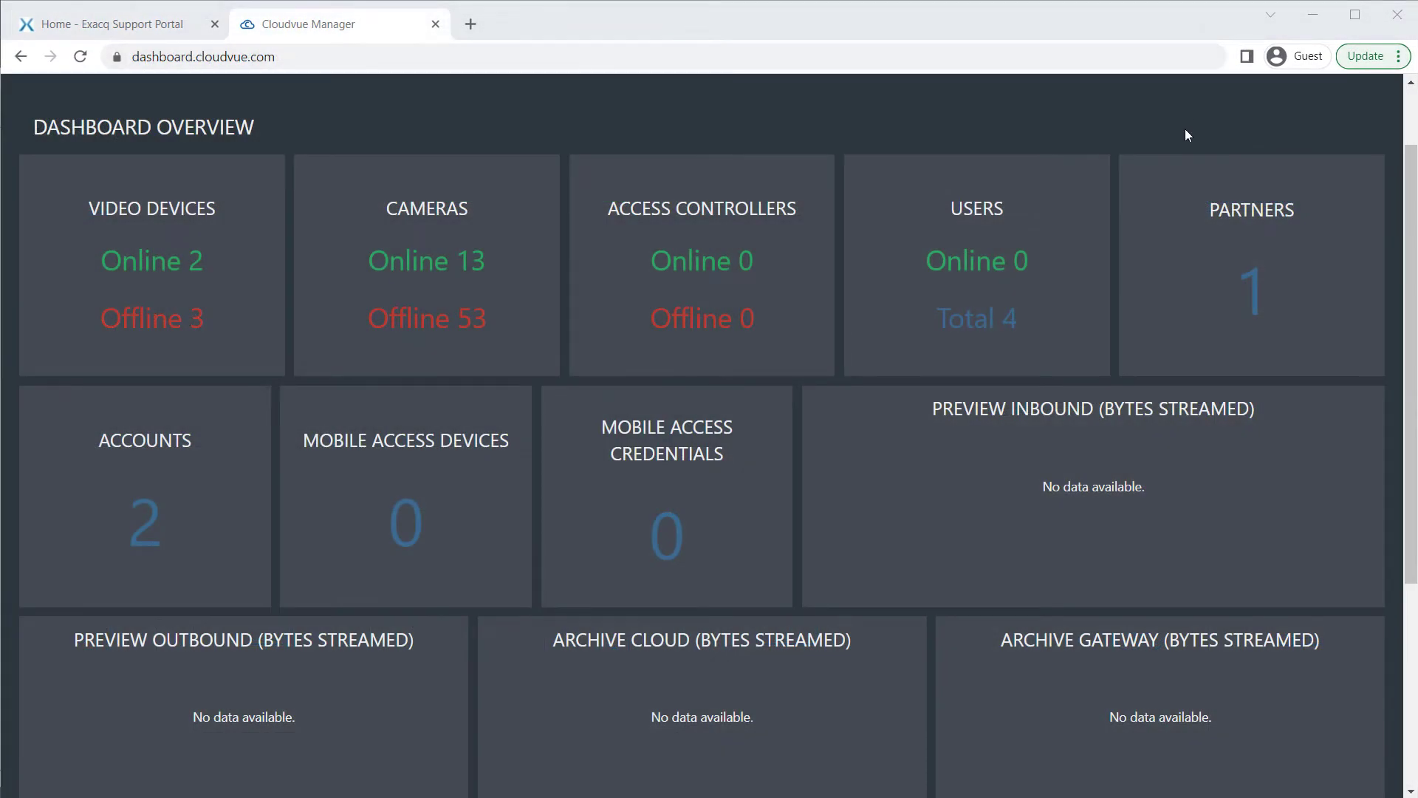
# Start a new account and name it 'Demo Account'
pyautogui.scroll(-1, 1187, 129)
pyautogui.scroll(-1, 1186, 140)
pyautogui.scroll(-1, 1186, 140)
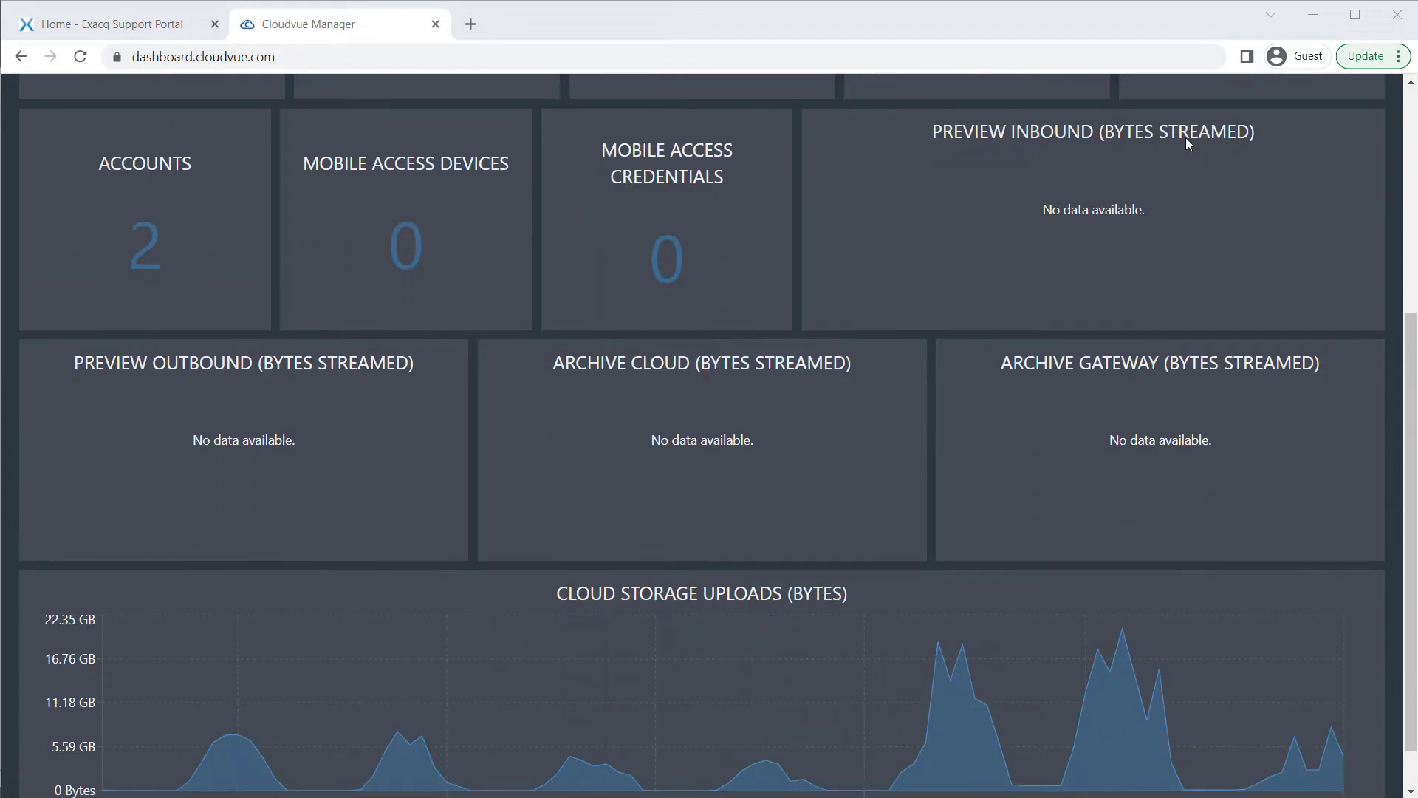
pyautogui.scroll(-1, 1187, 140)
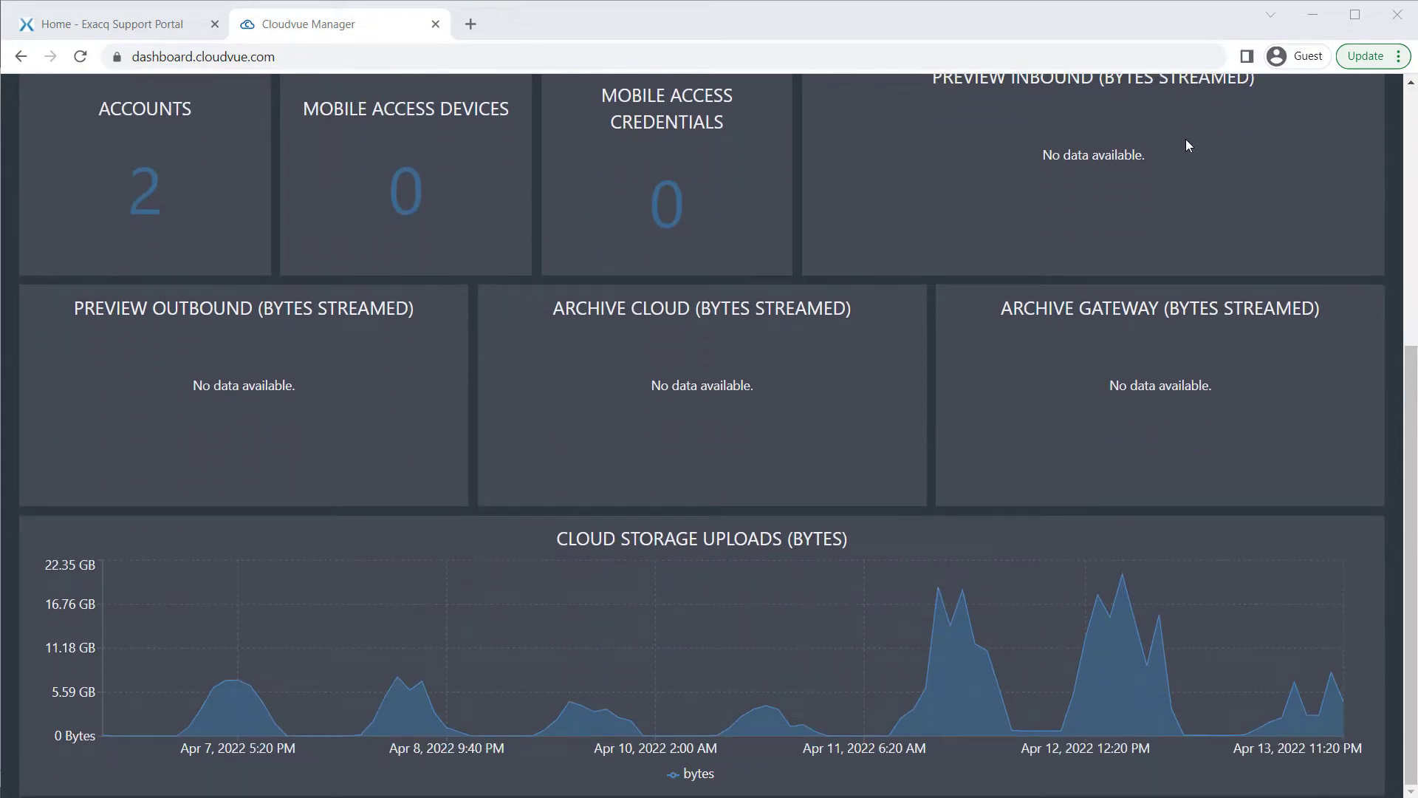
pyautogui.scroll(5, 1186, 143)
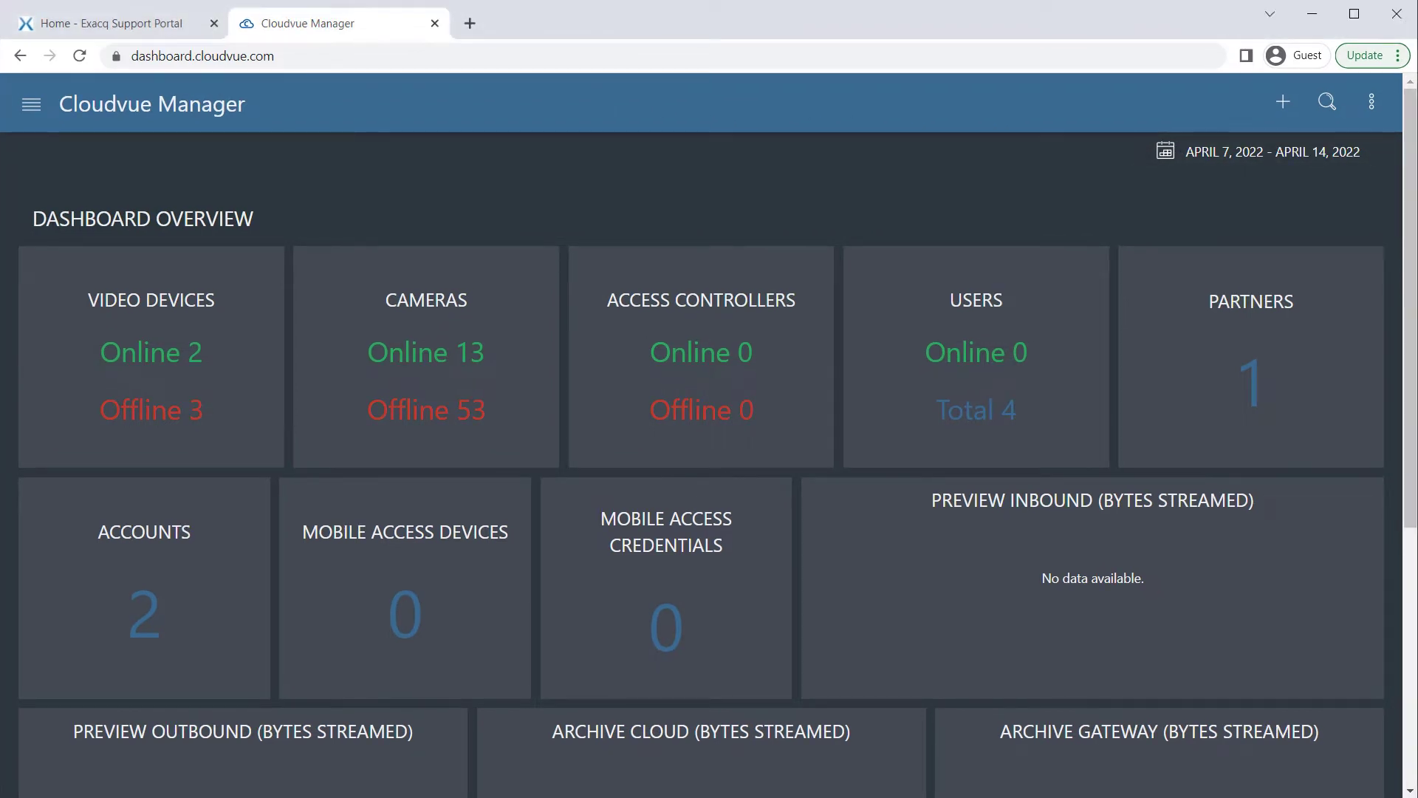
pyautogui.click(1281, 106)
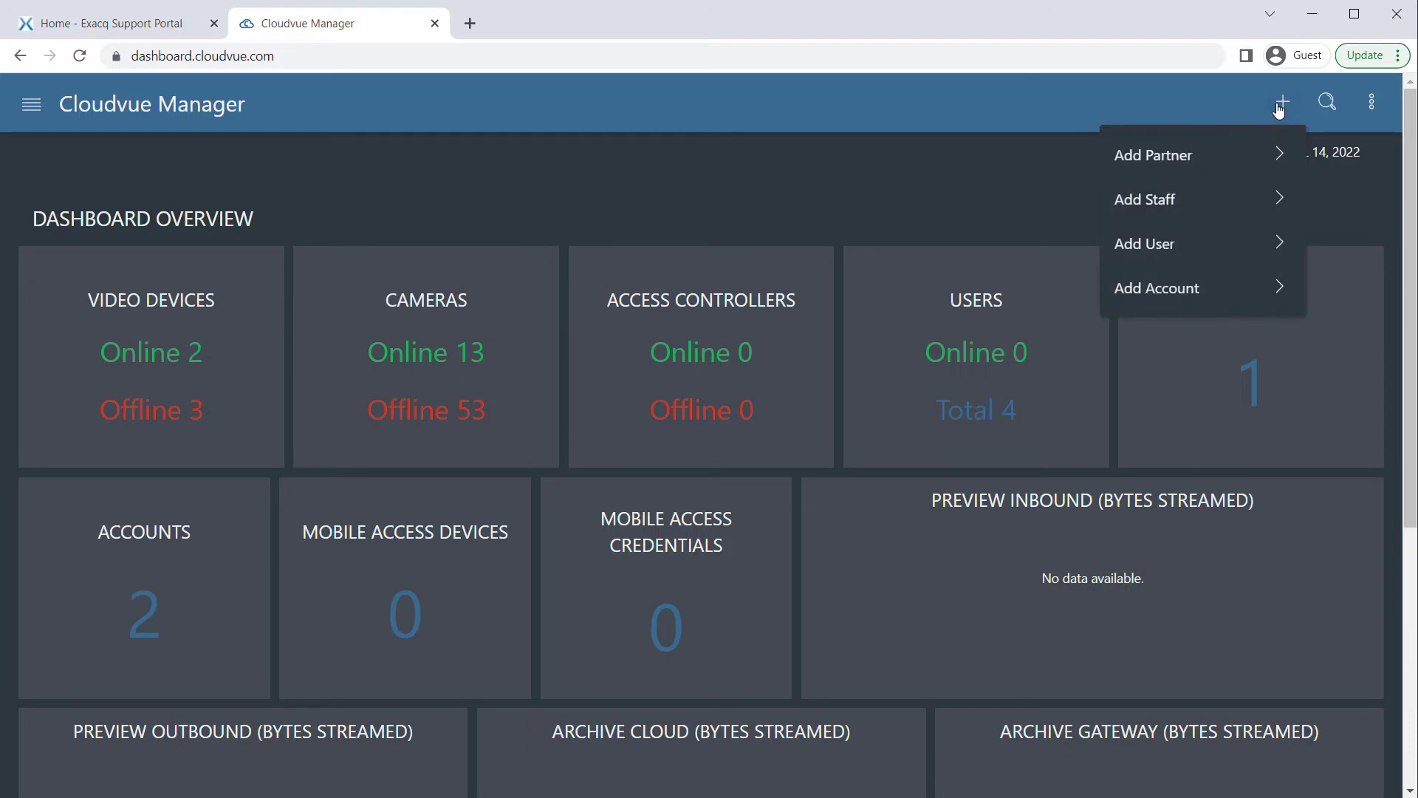
pyautogui.click(1215, 288)
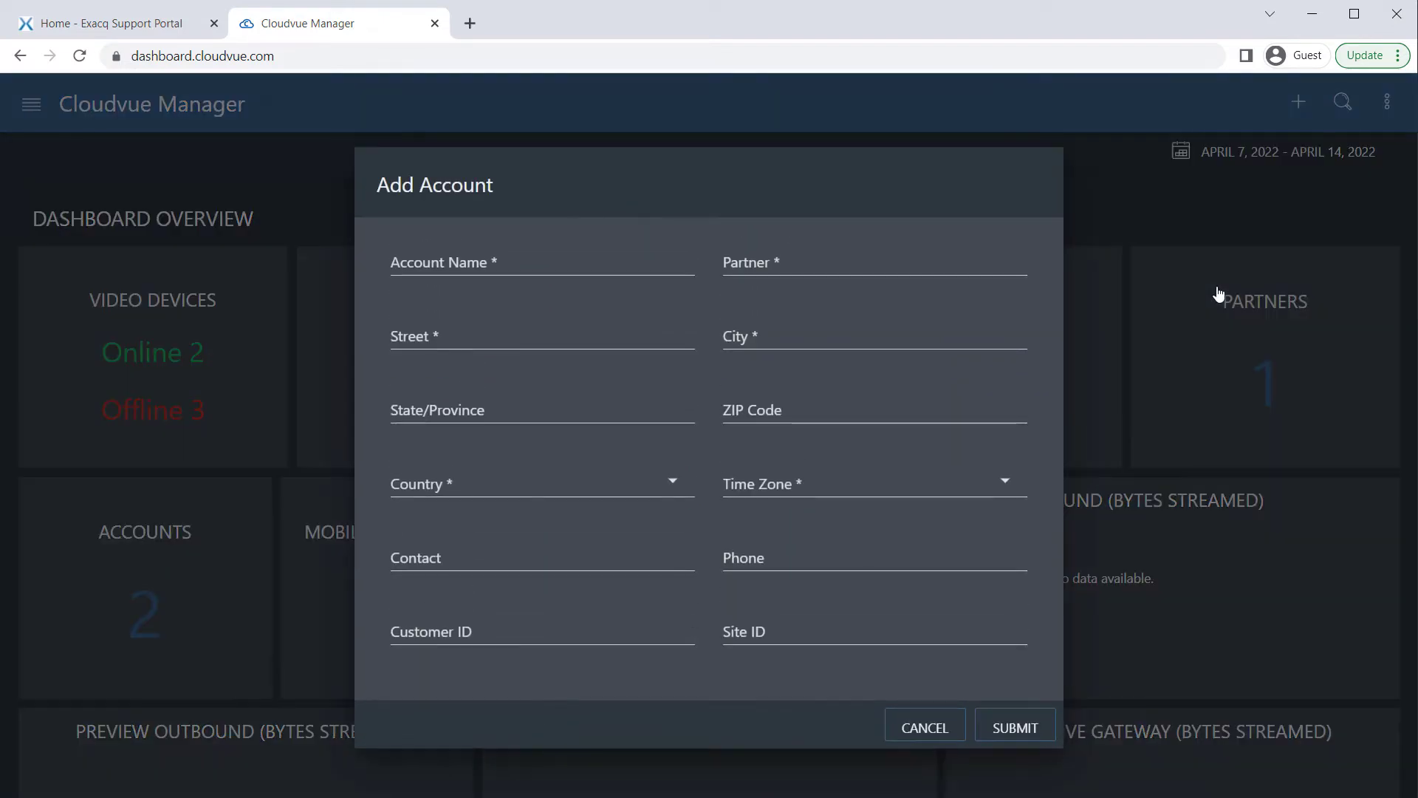
pyautogui.click(536, 267)
pyautogui.write('Dem')
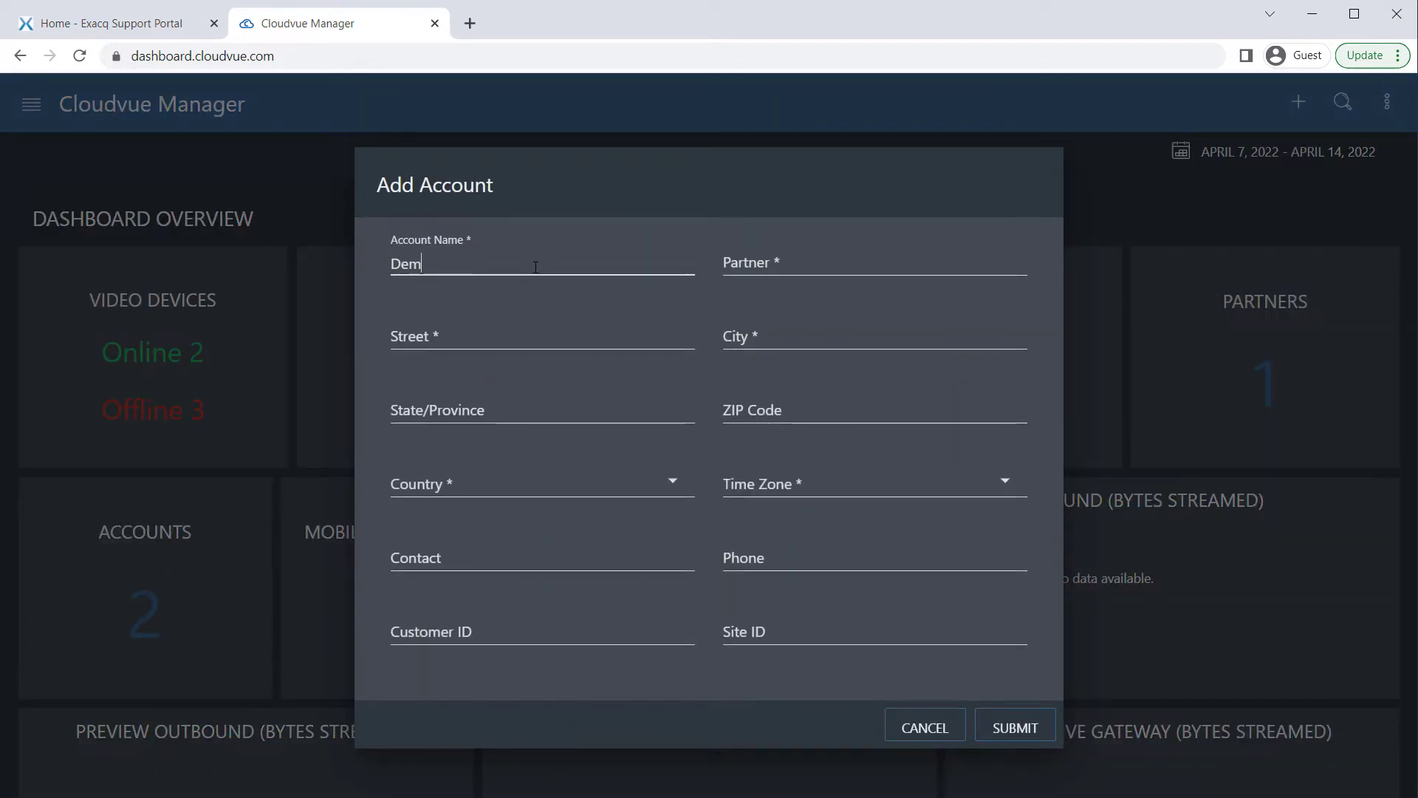
pyautogui.write('o Account')
# Assign the account to partner ExacqDemo, enter street address 1234, and submit it
pyautogui.press('Tab')
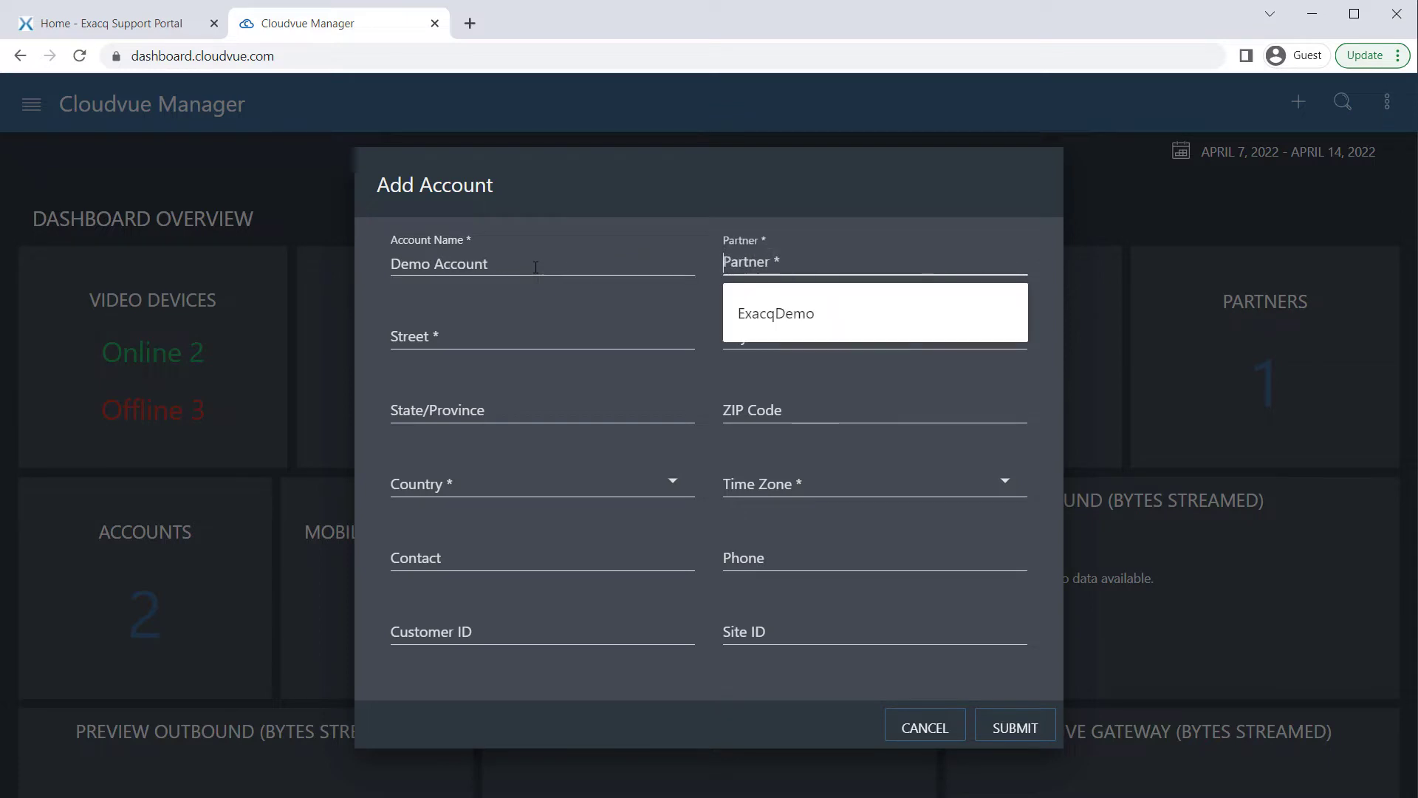
pyautogui.click(734, 319)
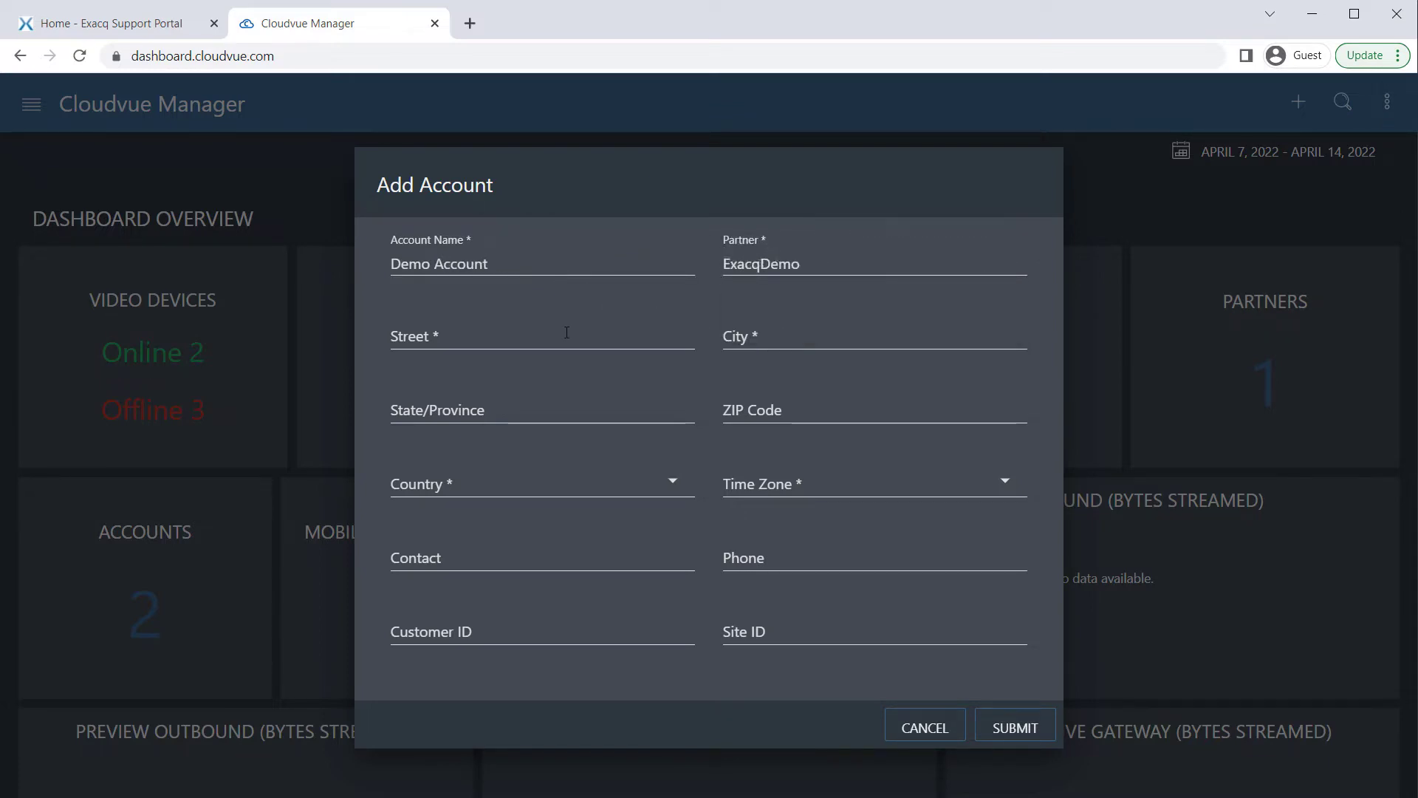
pyautogui.click(563, 330)
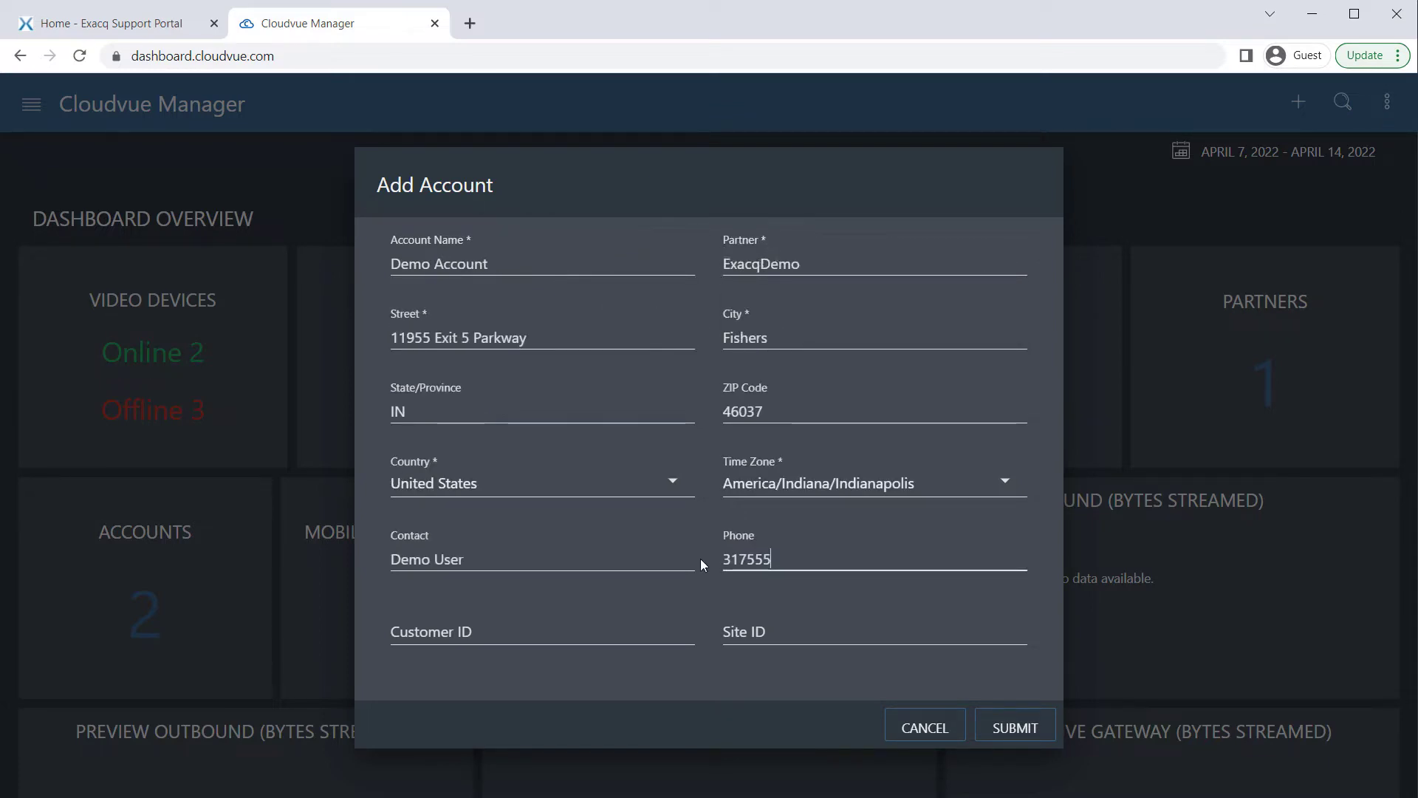
pyautogui.write('1234')
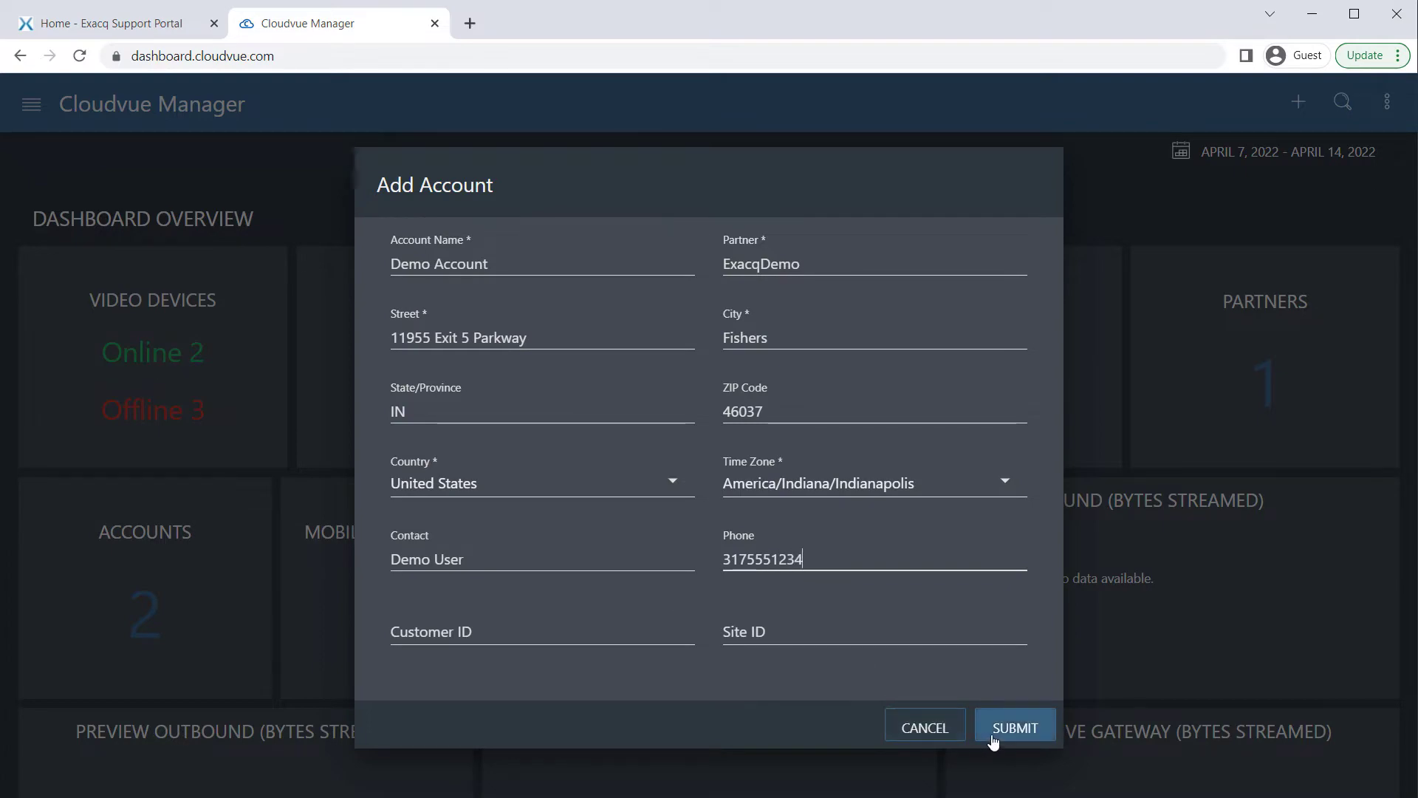
pyautogui.click(1013, 725)
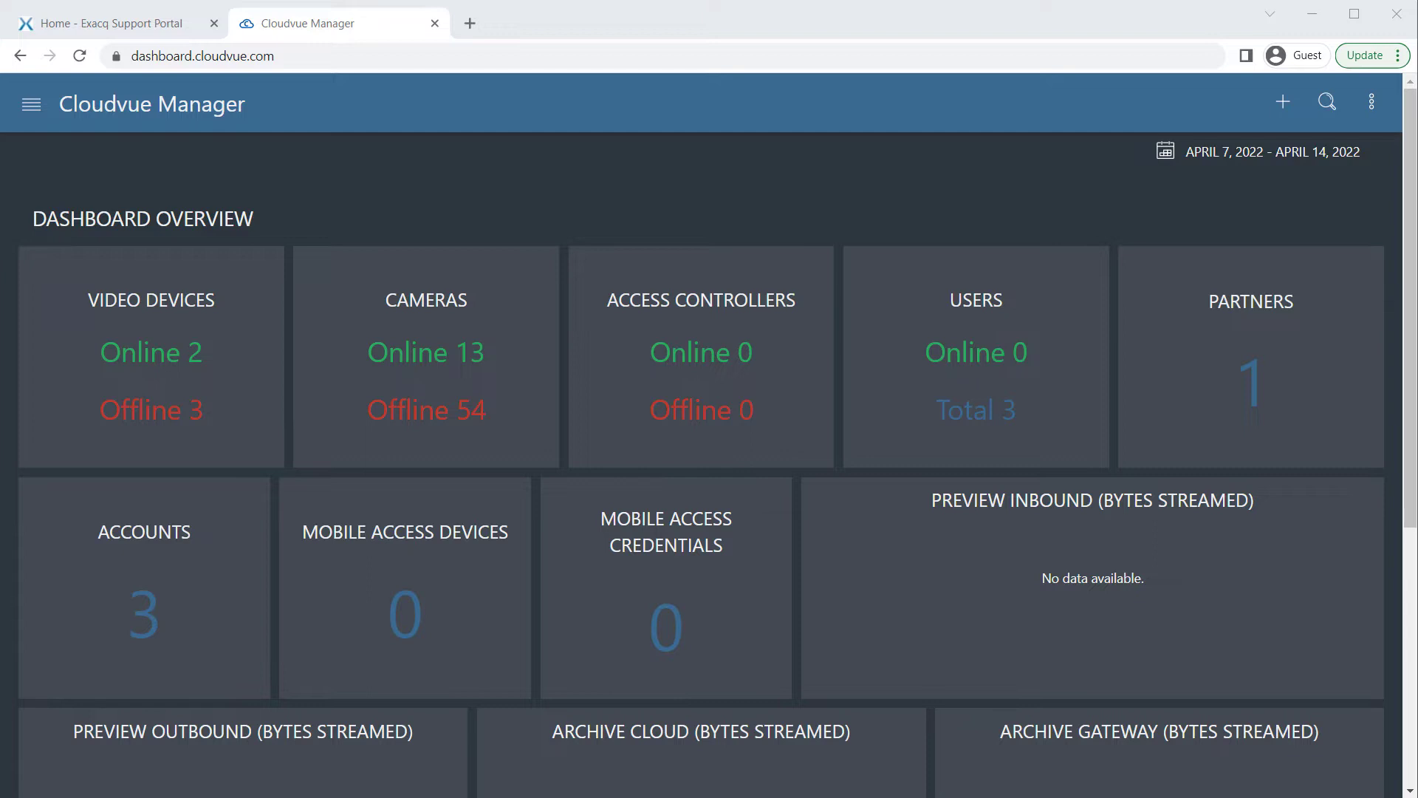
# Add a new Enterprise-role user who must reset the password at first login
pyautogui.click(1285, 103)
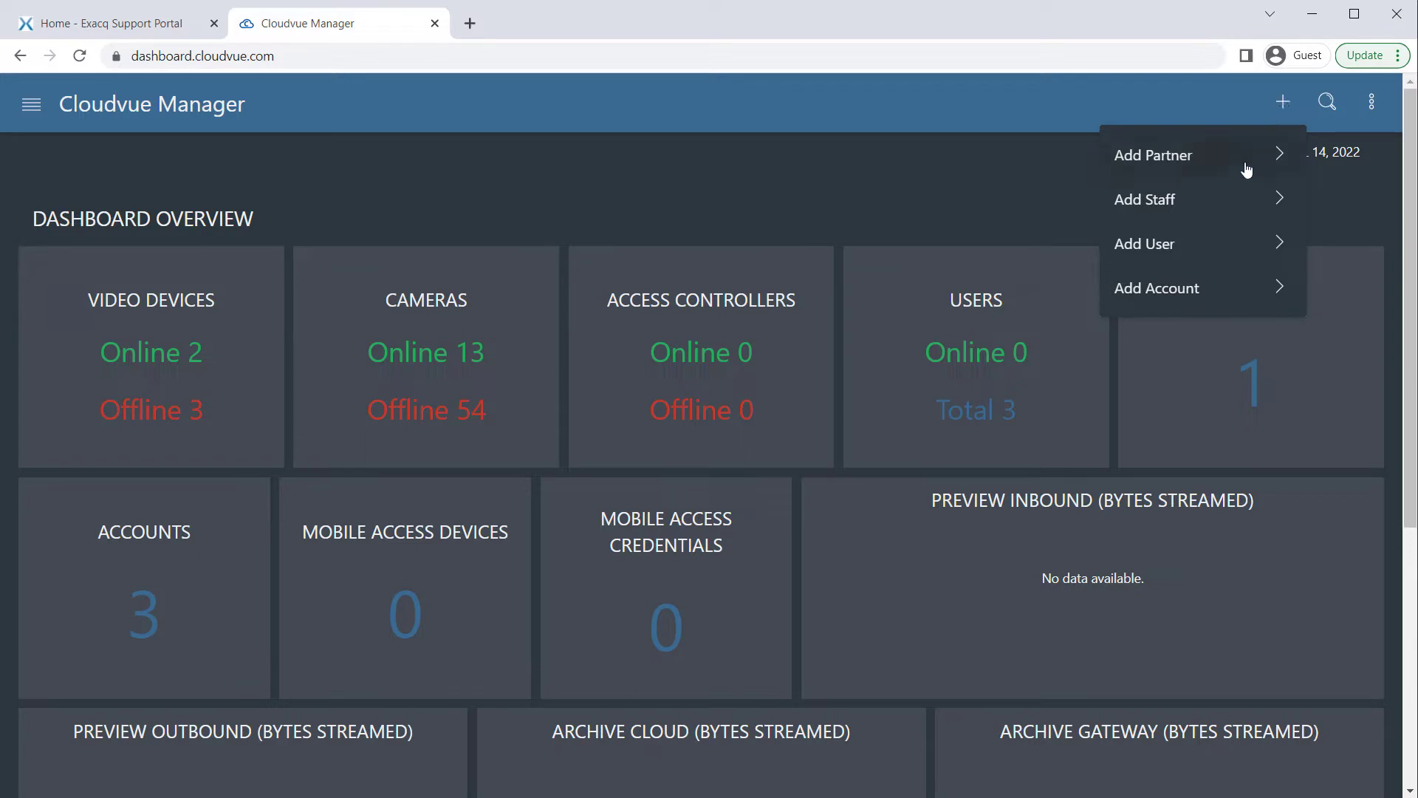
pyautogui.click(1211, 243)
pyautogui.click(569, 462)
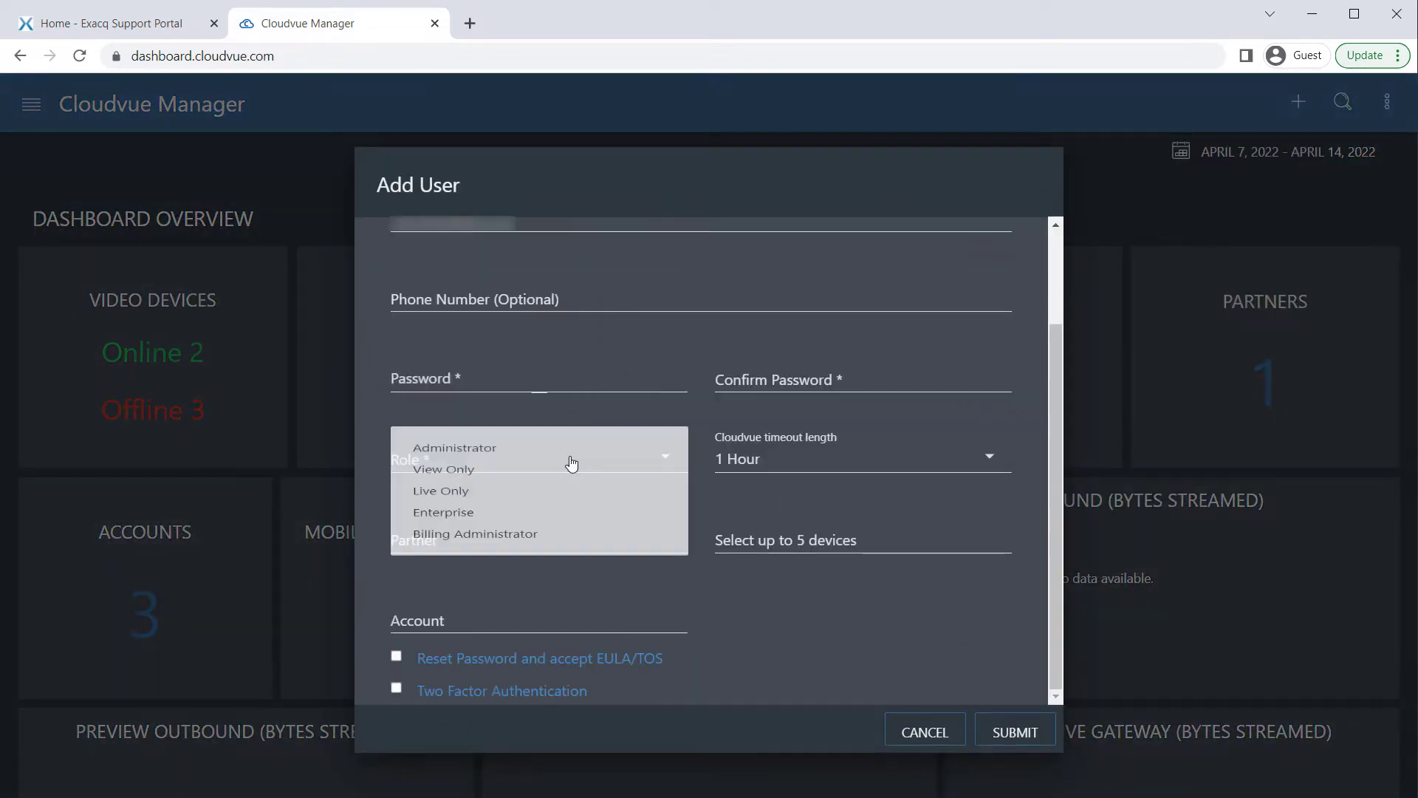
pyautogui.click(504, 556)
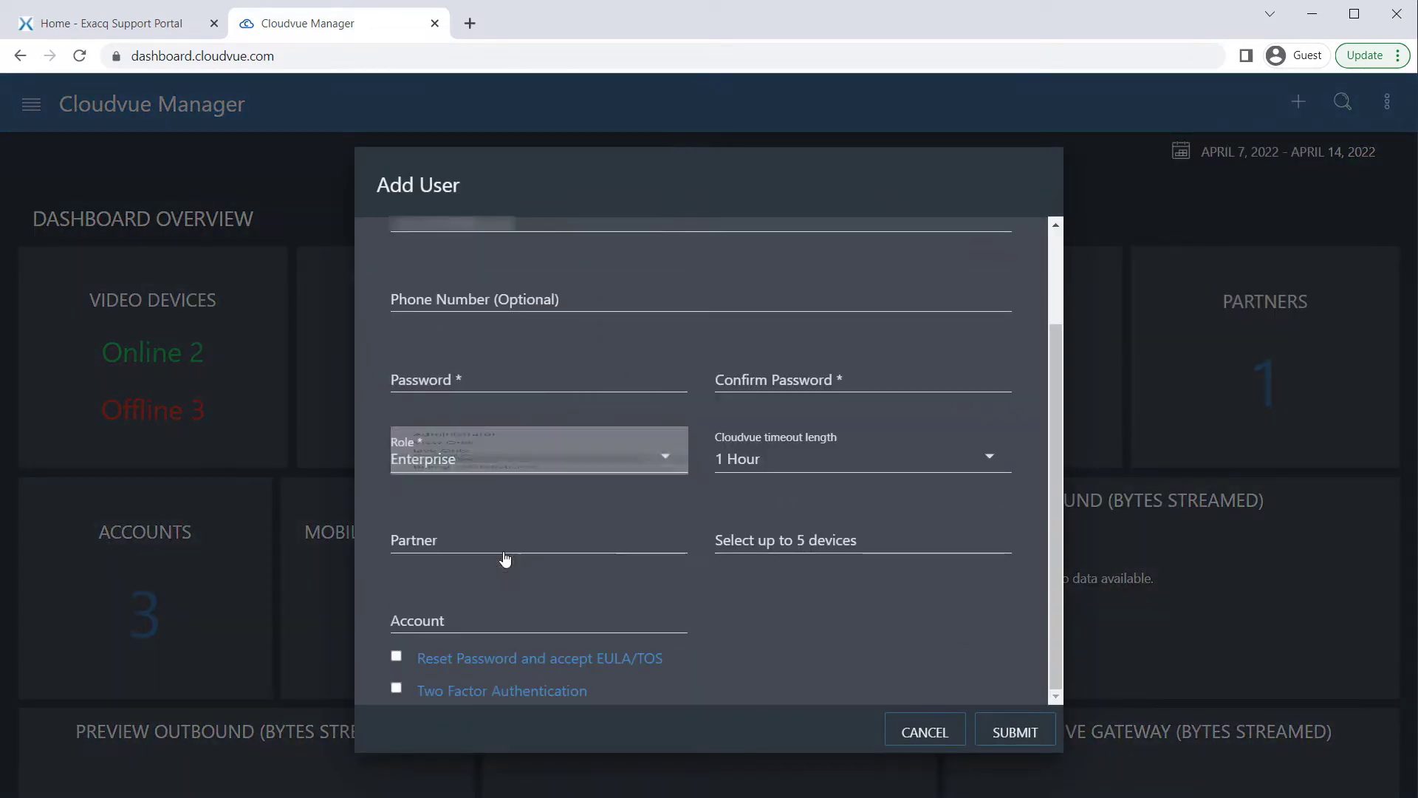
pyautogui.click(397, 655)
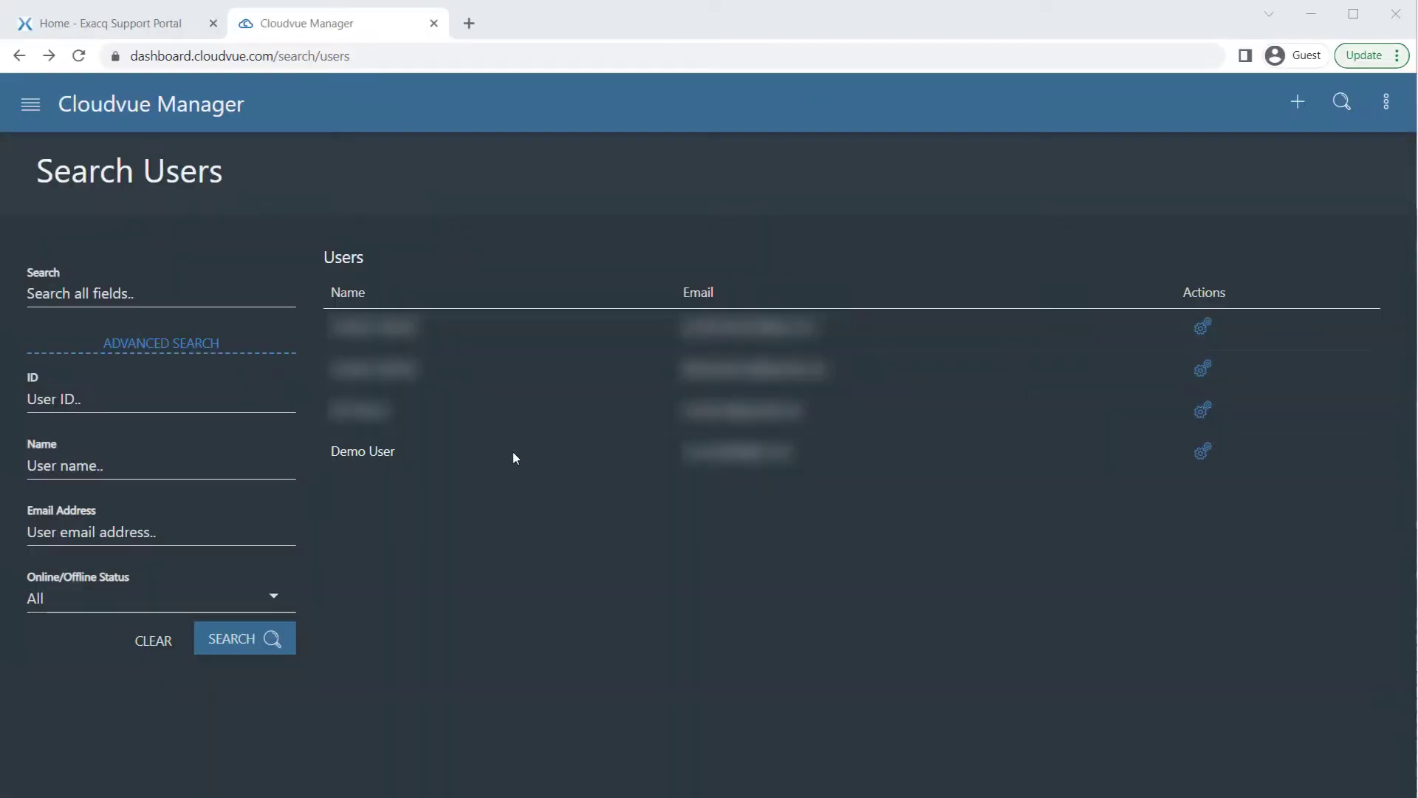
# Open Demo User's details and review its empty Subscriptions, Accounts, Gateways and Cameras sections
pyautogui.click(384, 460)
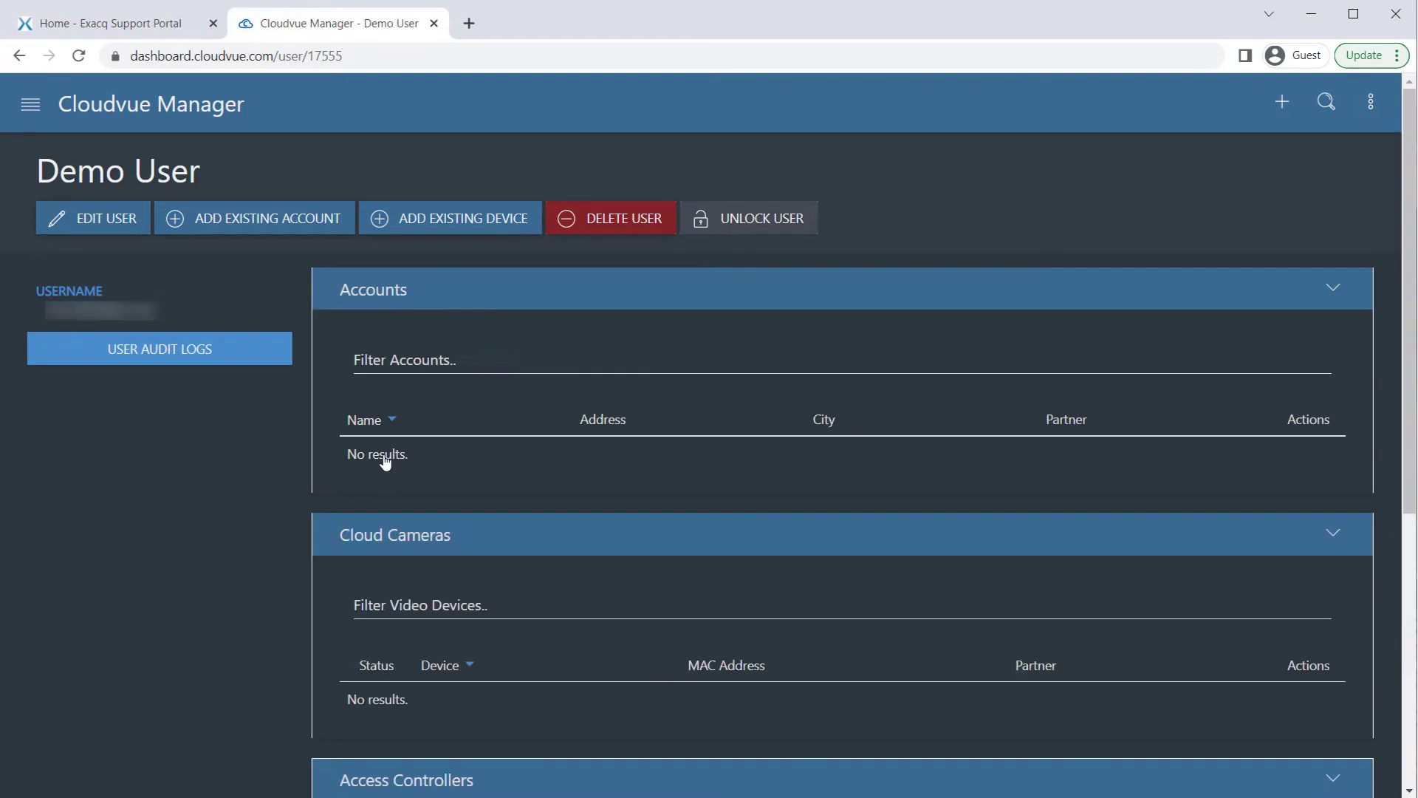
pyautogui.scroll(-4, 1156, 447)
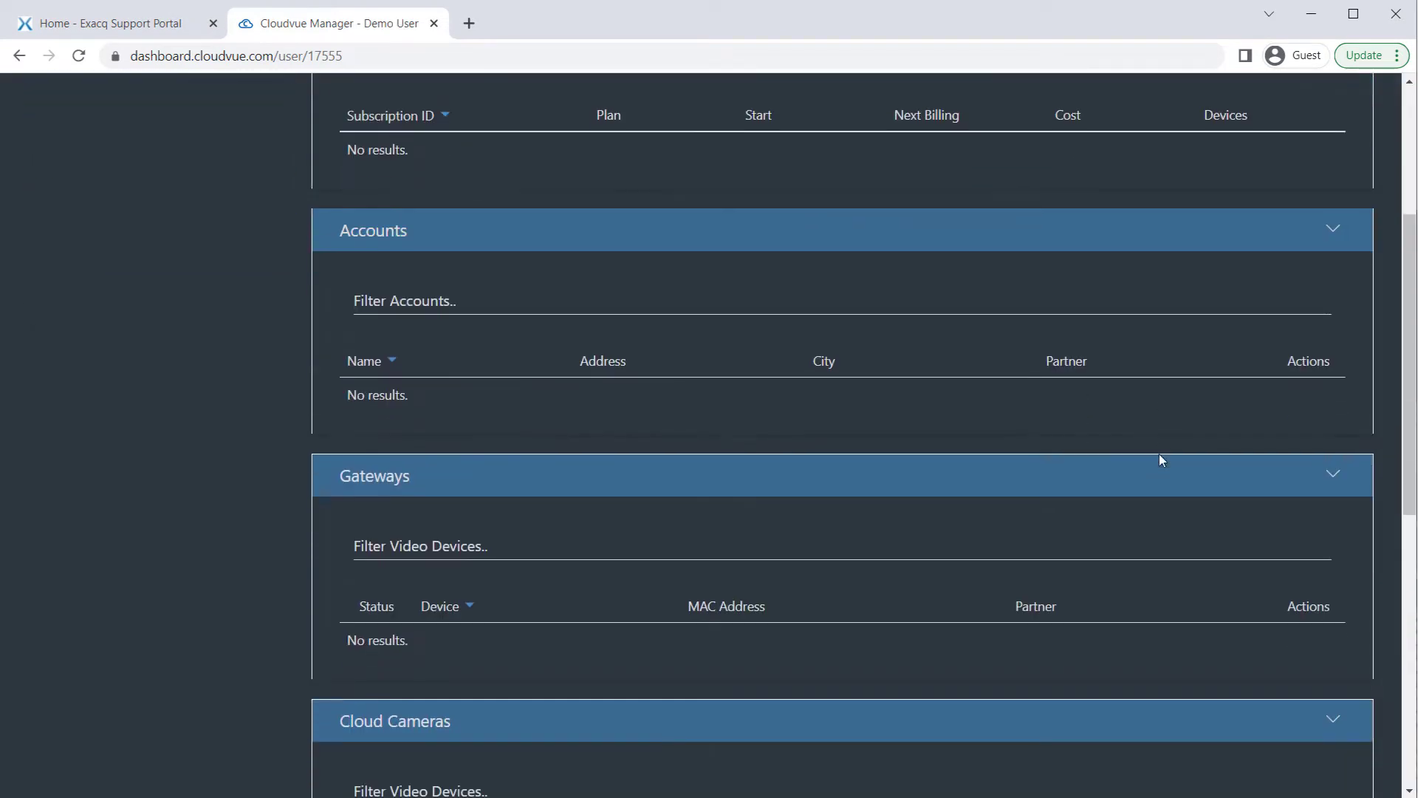
pyautogui.scroll(-9, 1159, 454)
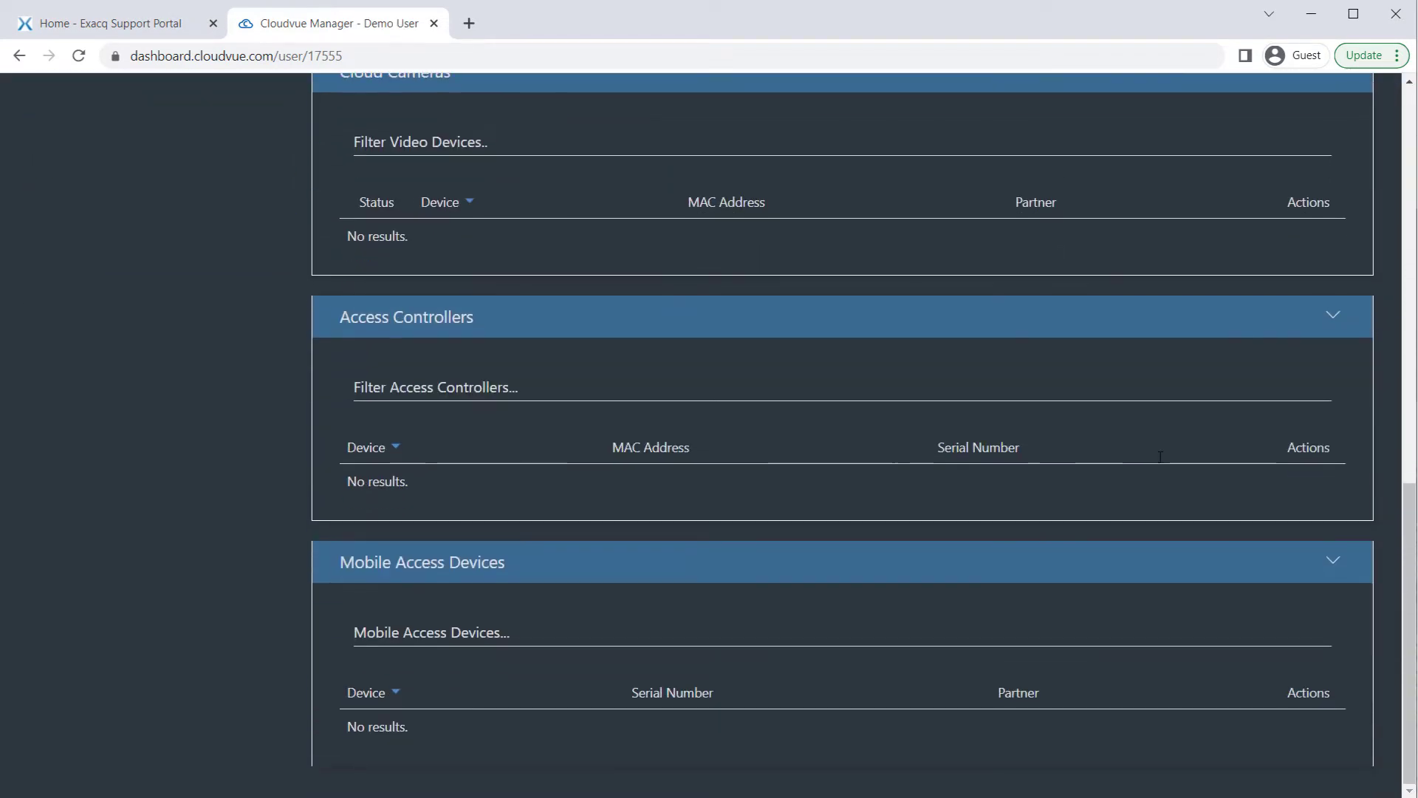
pyautogui.scroll(13, 1159, 458)
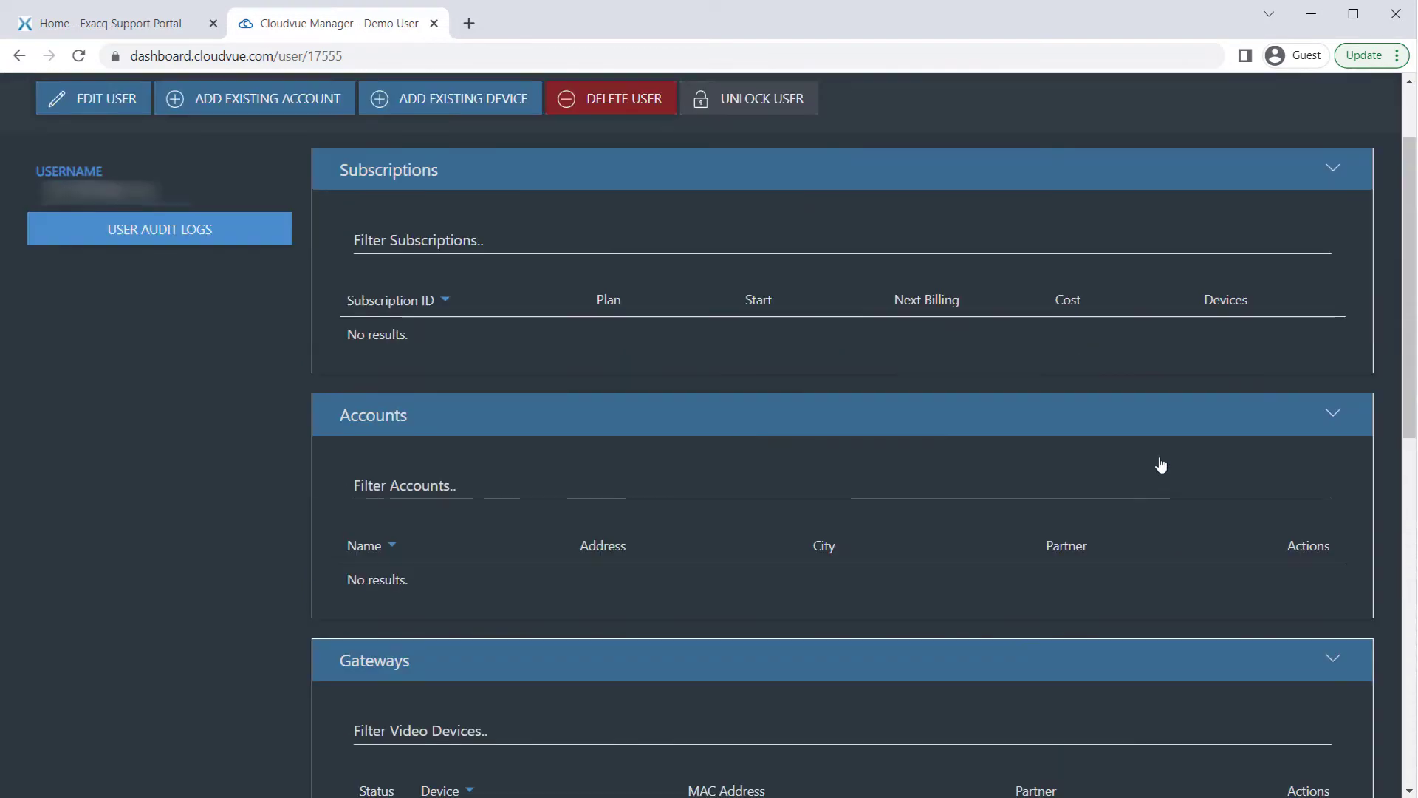
pyautogui.scroll(2, 1161, 464)
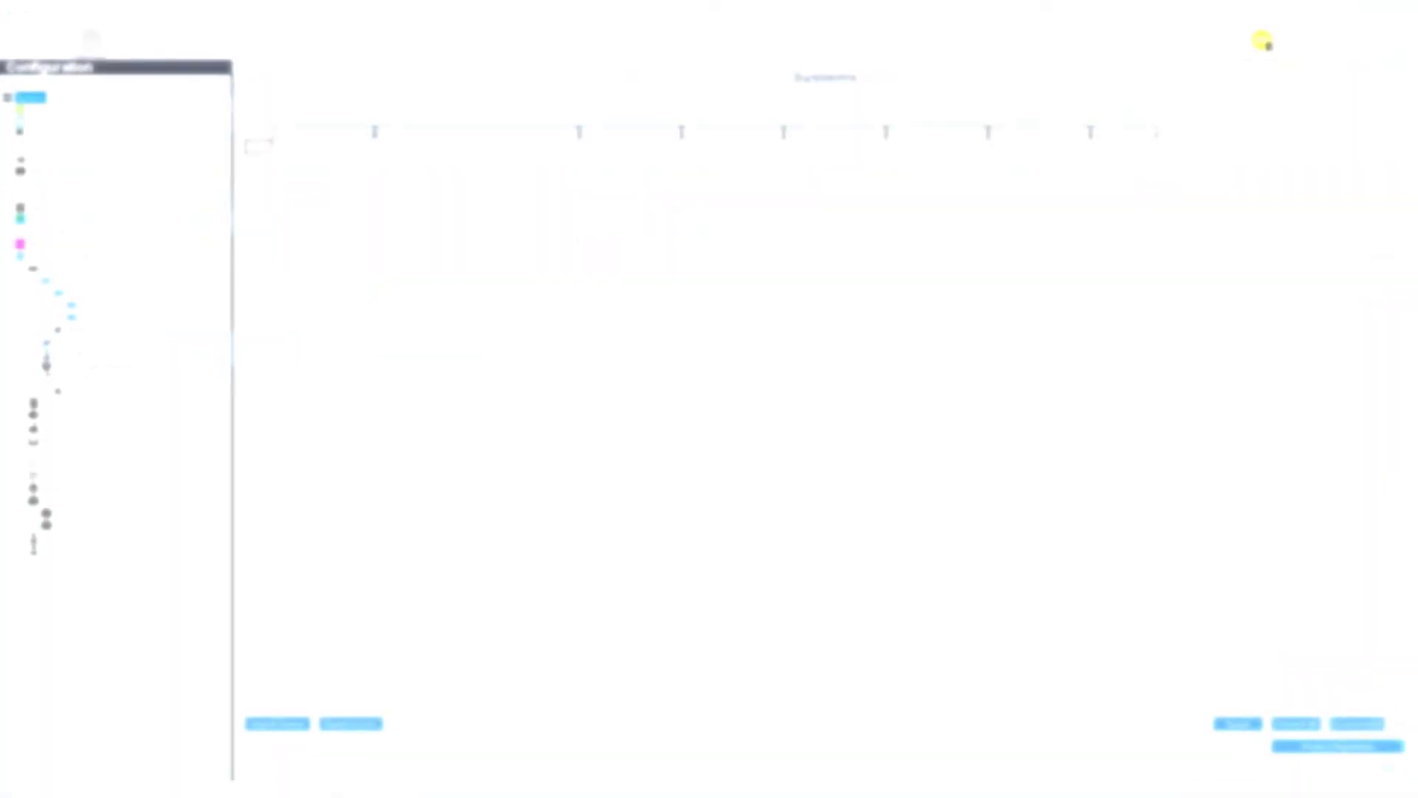
# Create a new archive target of type Cloud Drive
pyautogui.click(68, 488)
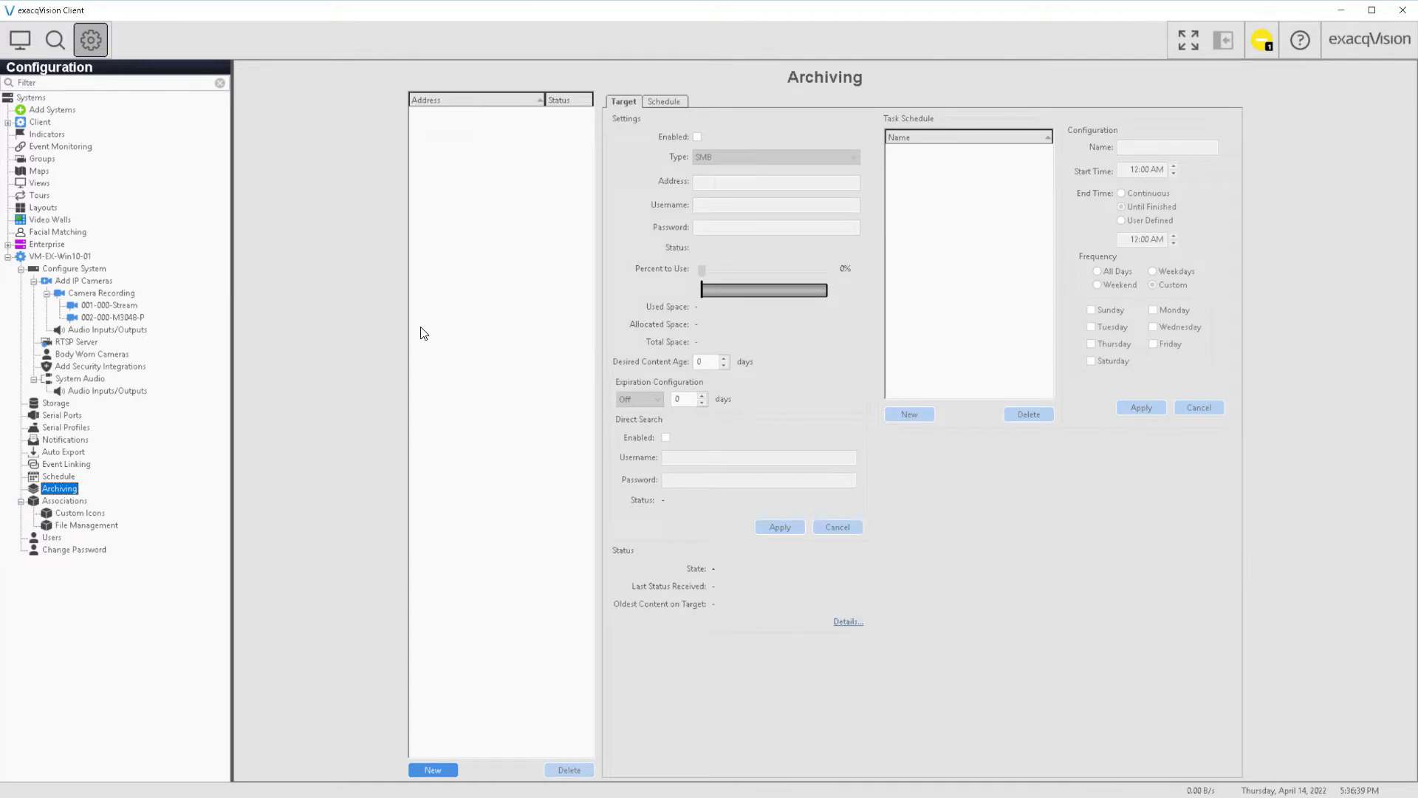
pyautogui.click(432, 770)
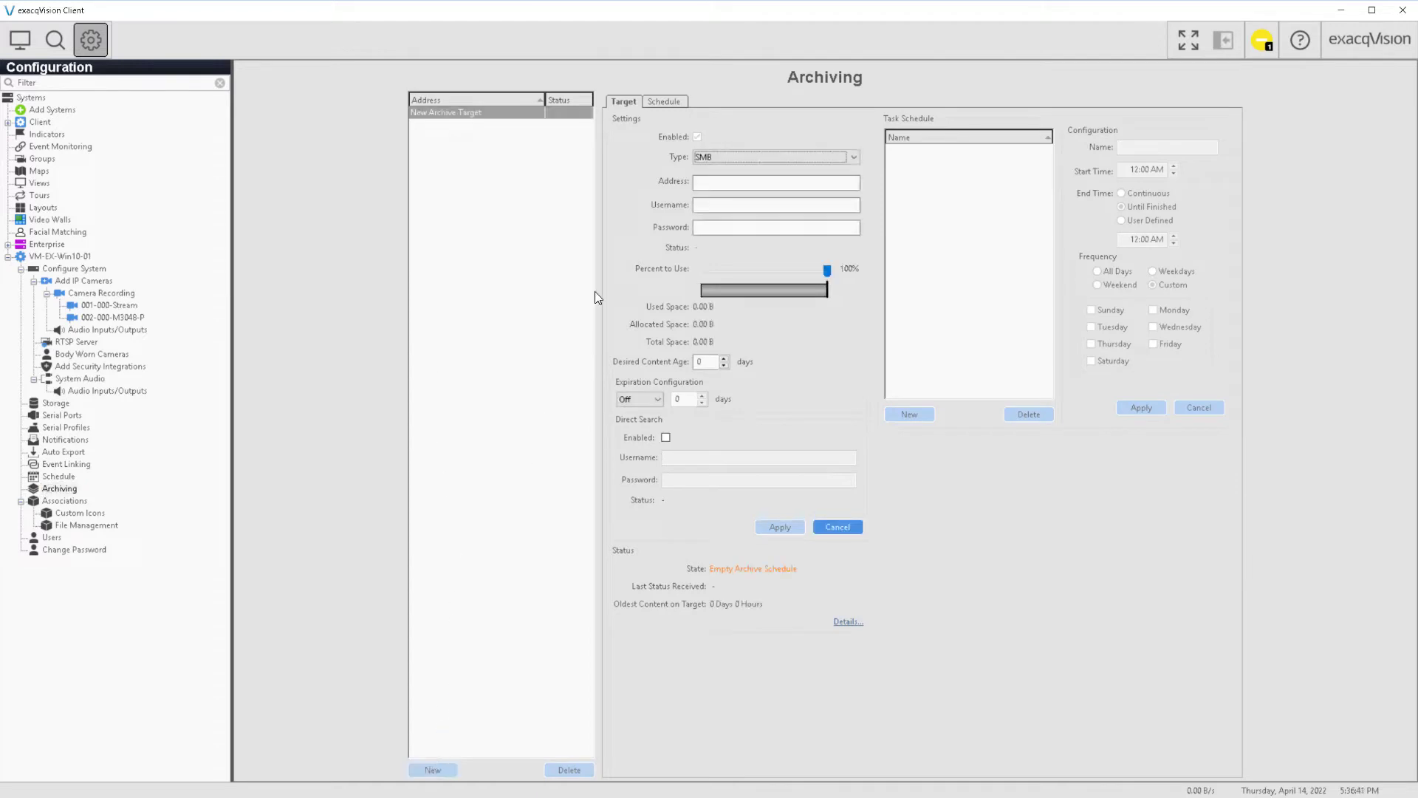
pyautogui.click(857, 158)
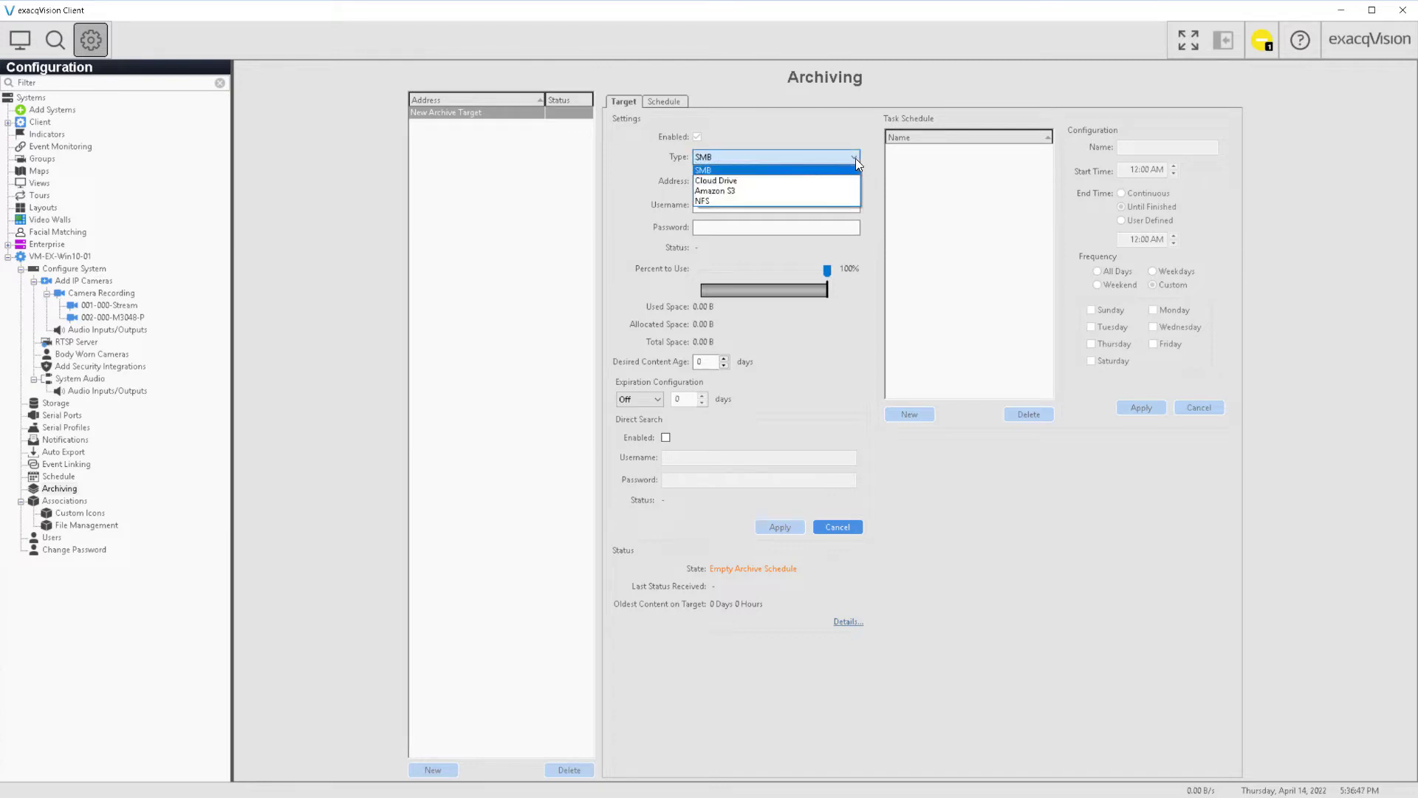
pyautogui.click(844, 181)
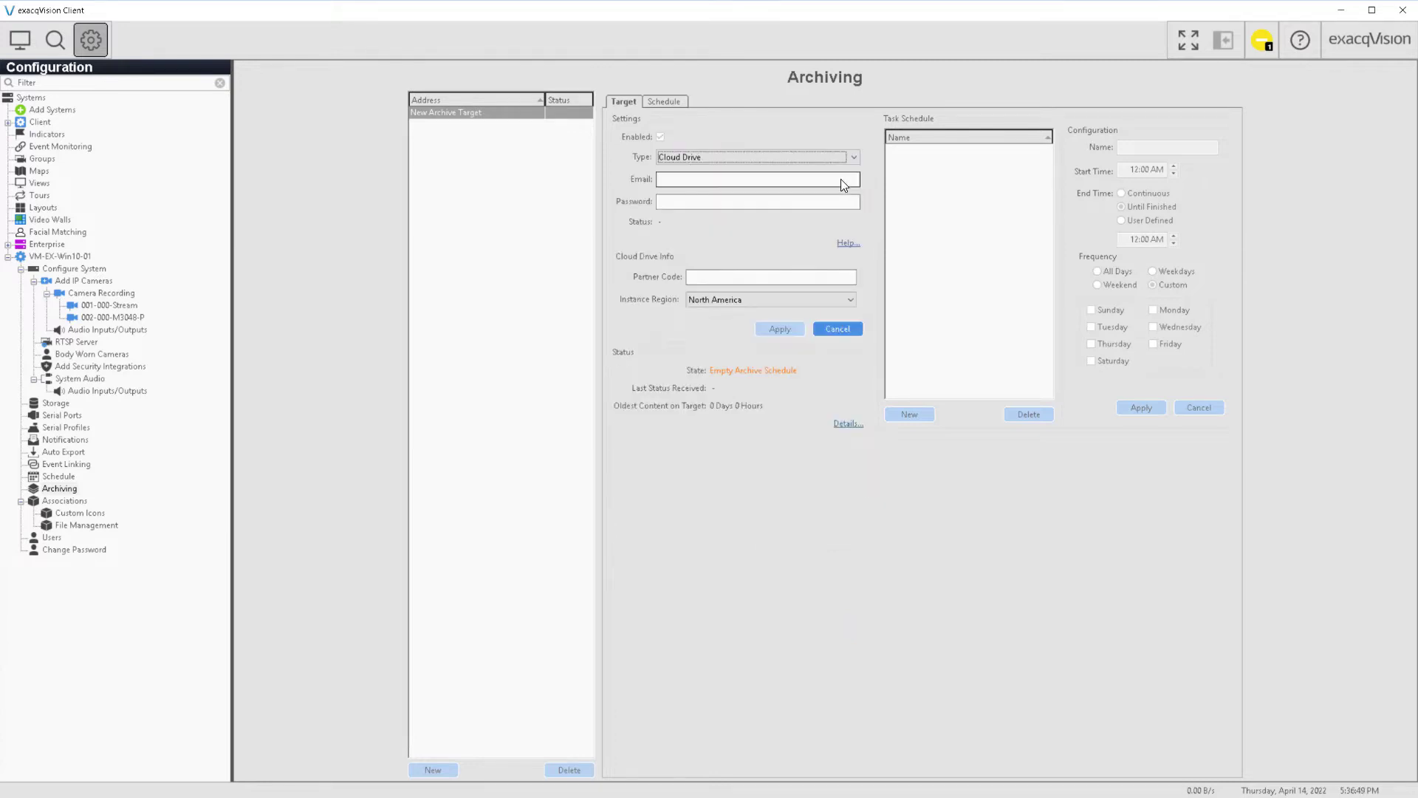
pyautogui.click(803, 183)
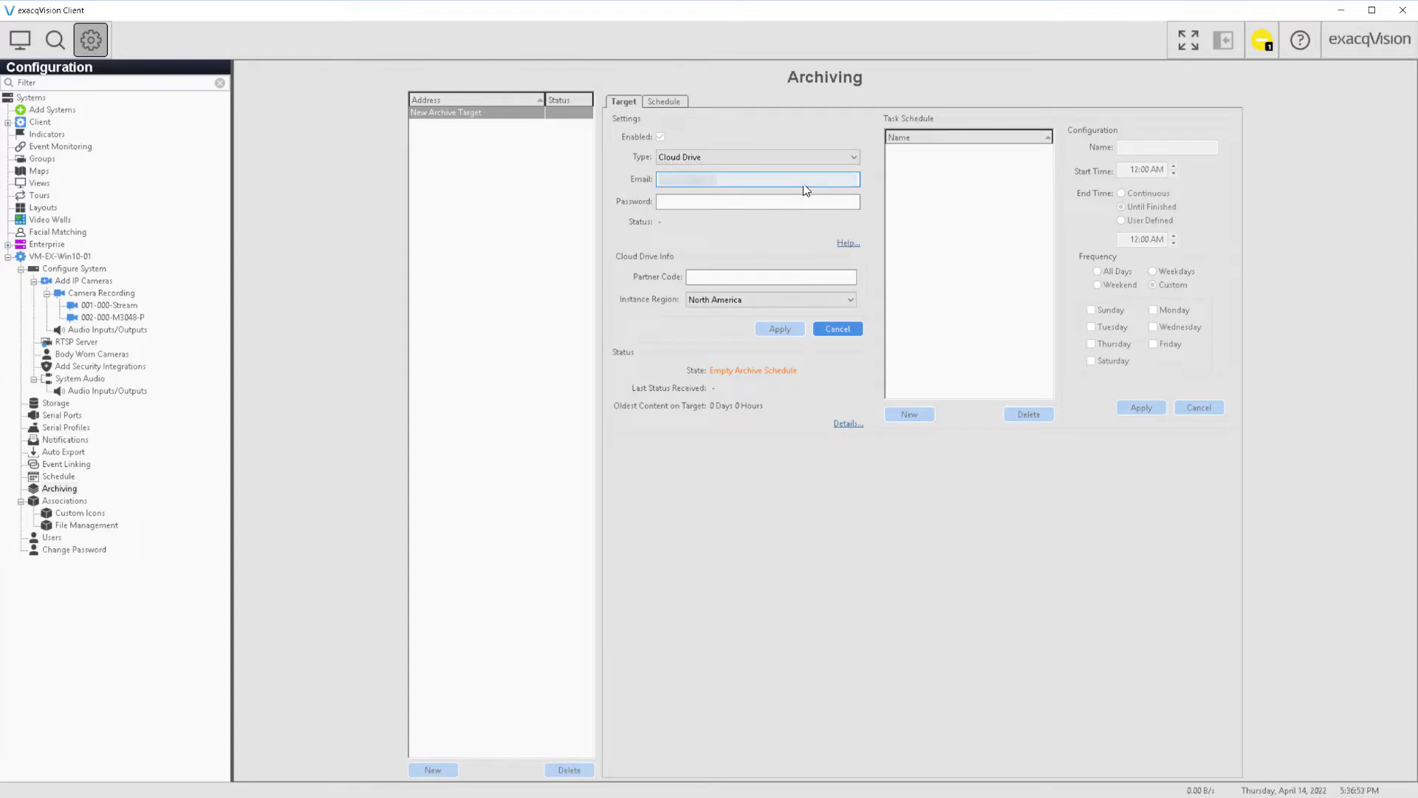
pyautogui.press('Tab')
pyautogui.write('•••••••••')
pyautogui.write('Exacq')
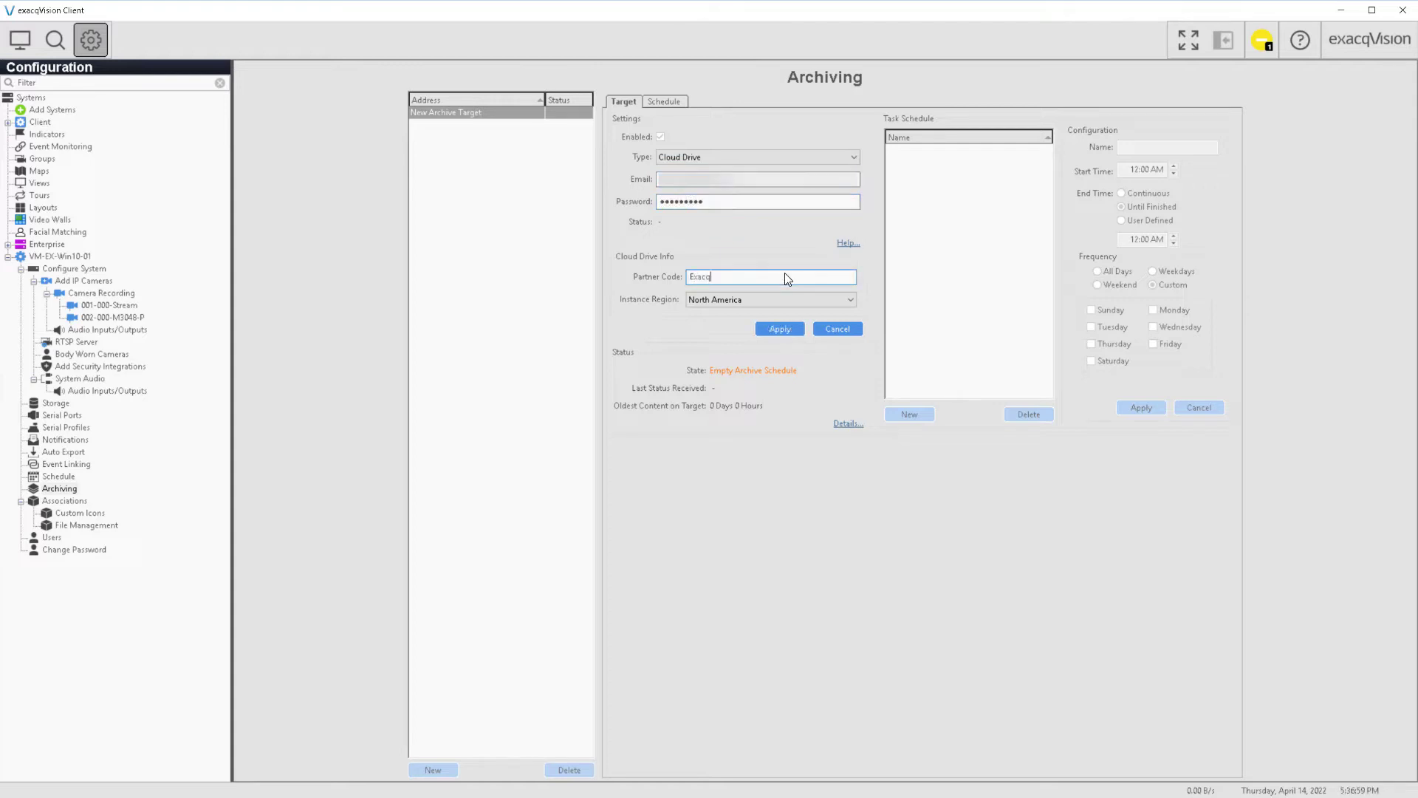
pyautogui.write('Demo')
pyautogui.click(782, 328)
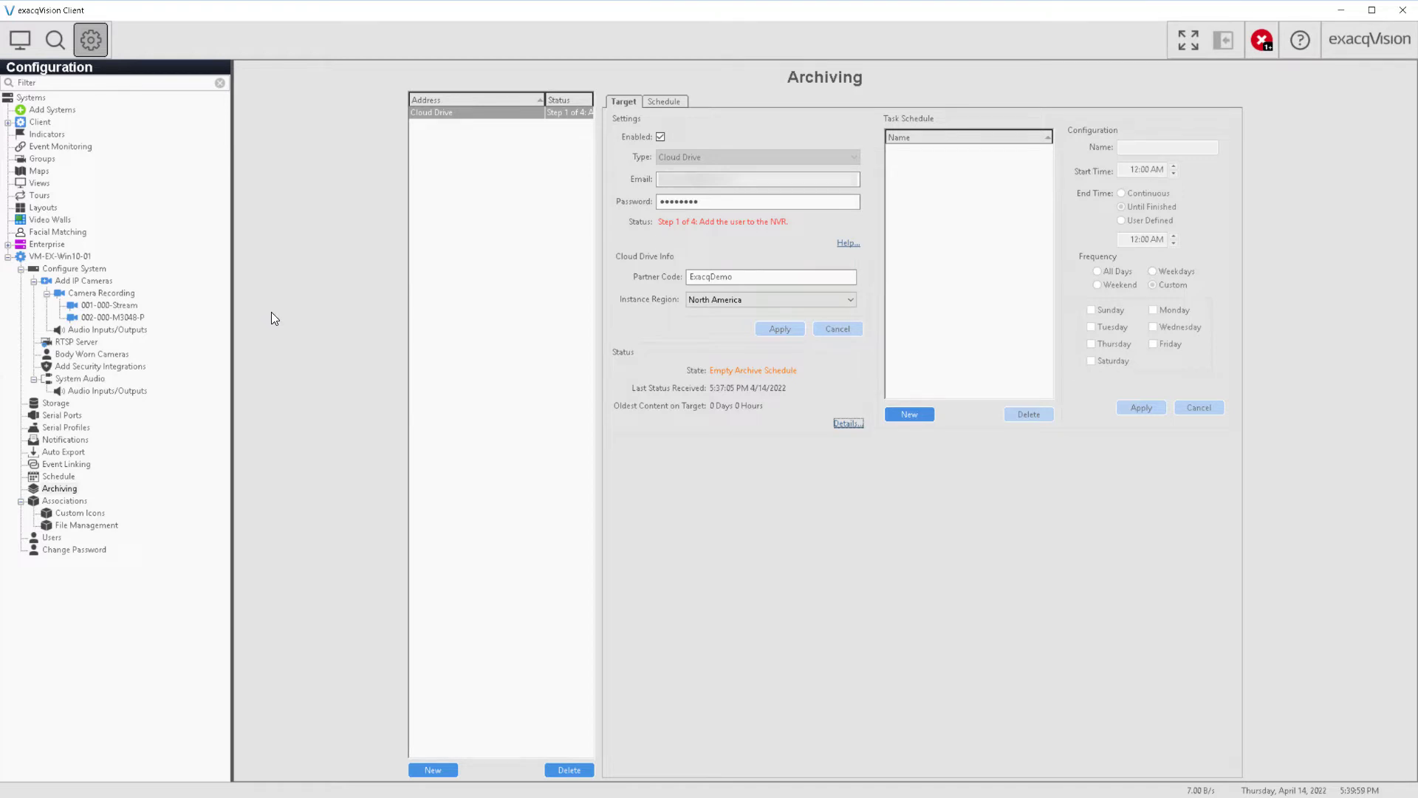
pyautogui.click(94, 268)
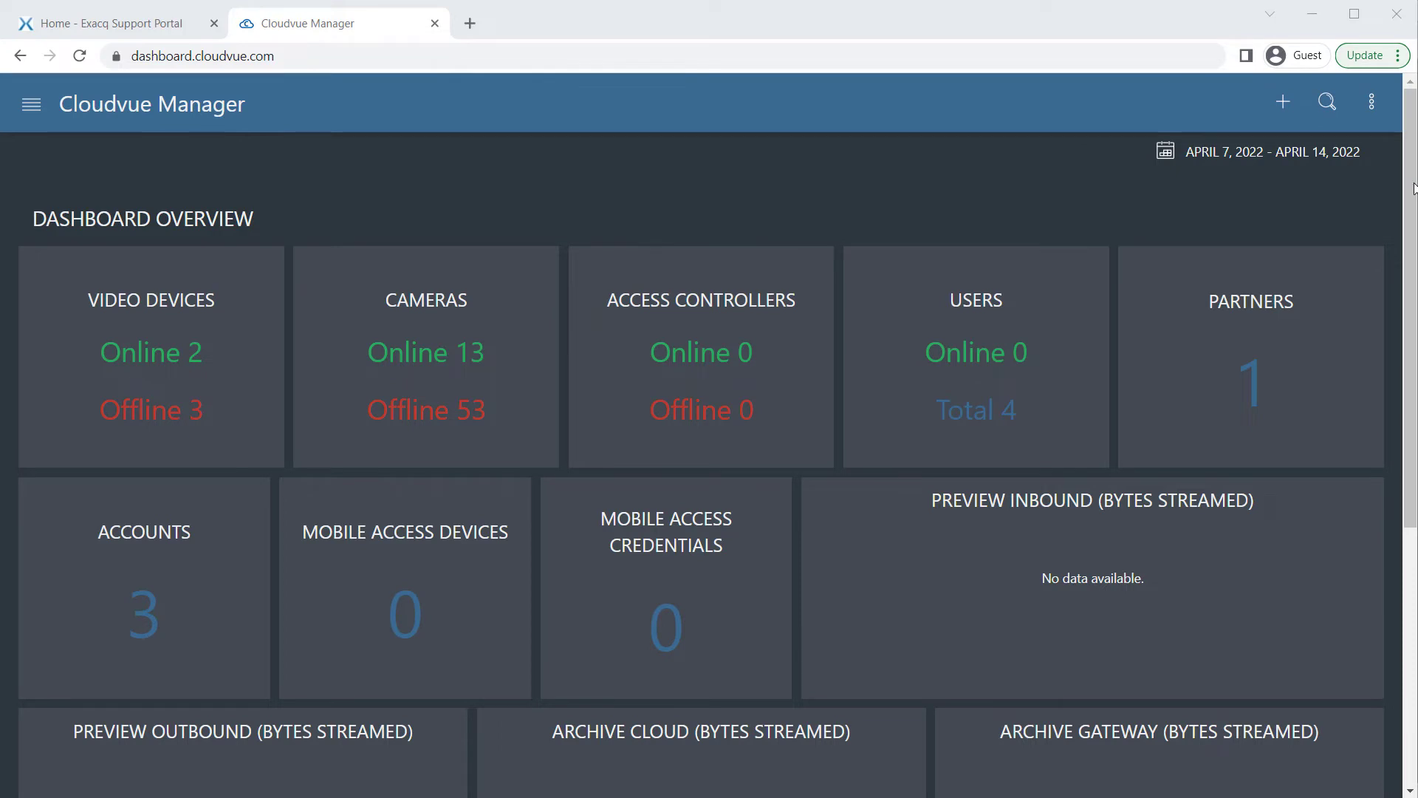
# Search video devices by MAC address 000C29ECCCE7 and open the matching device
pyautogui.click(1328, 107)
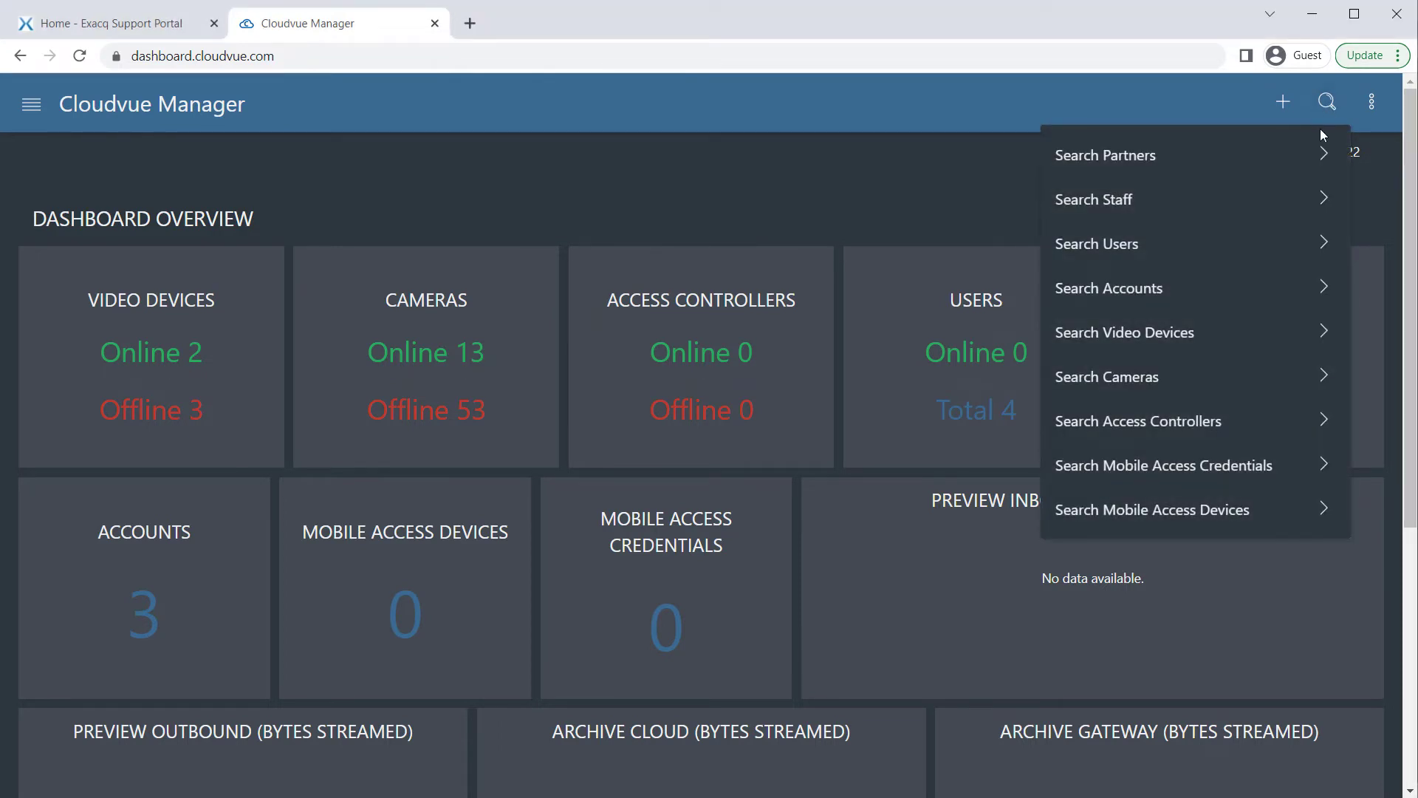
pyautogui.click(1204, 333)
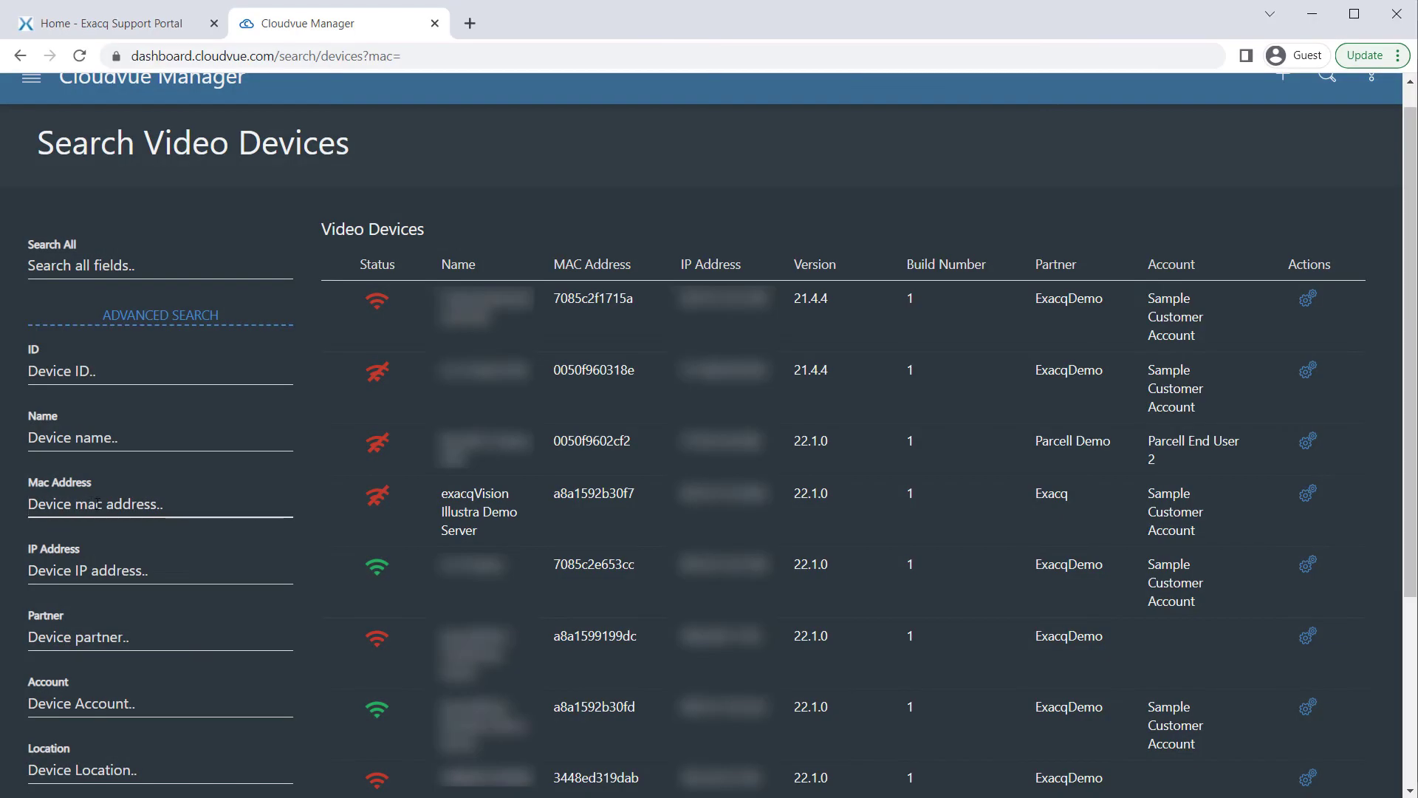
pyautogui.write('000C29ECCCE7')
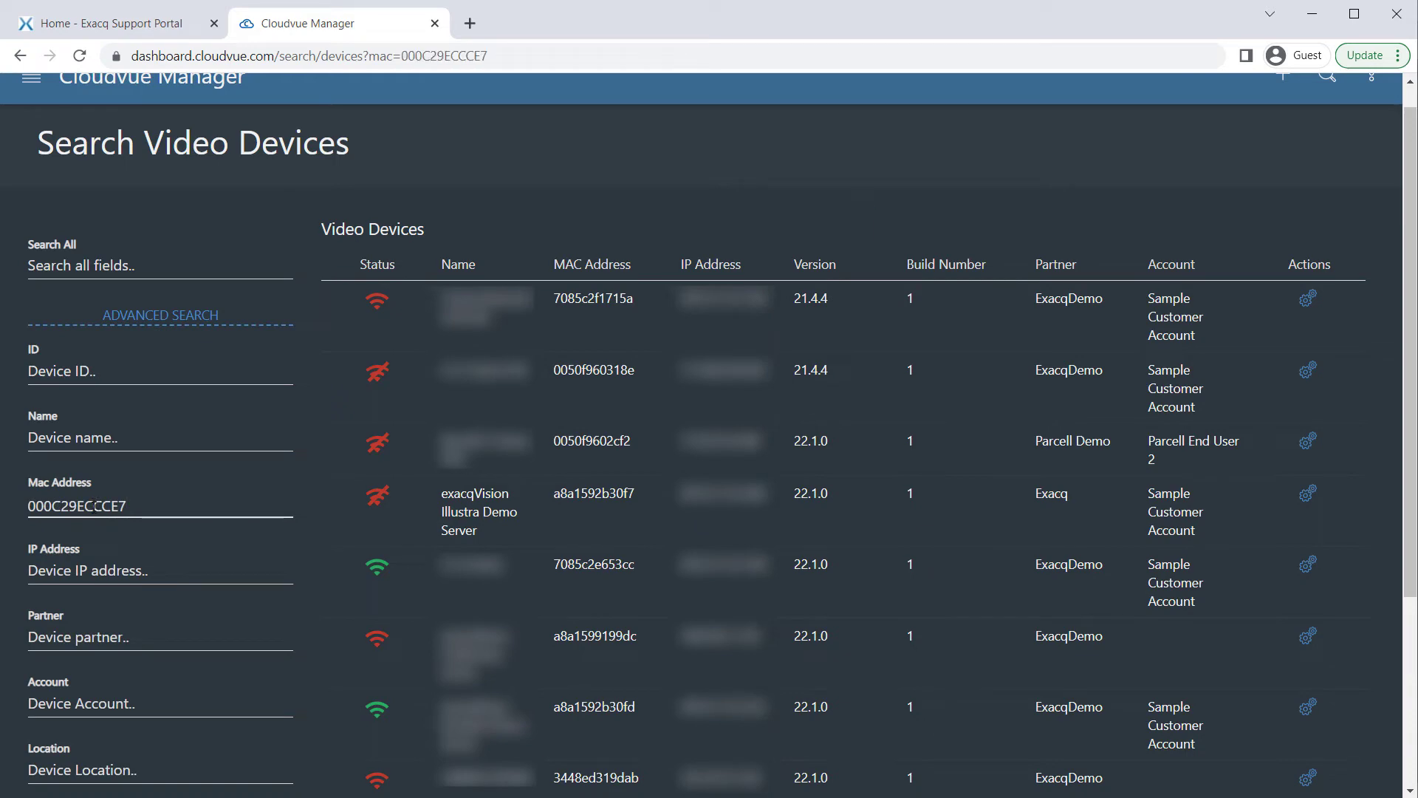
pyautogui.click(455, 299)
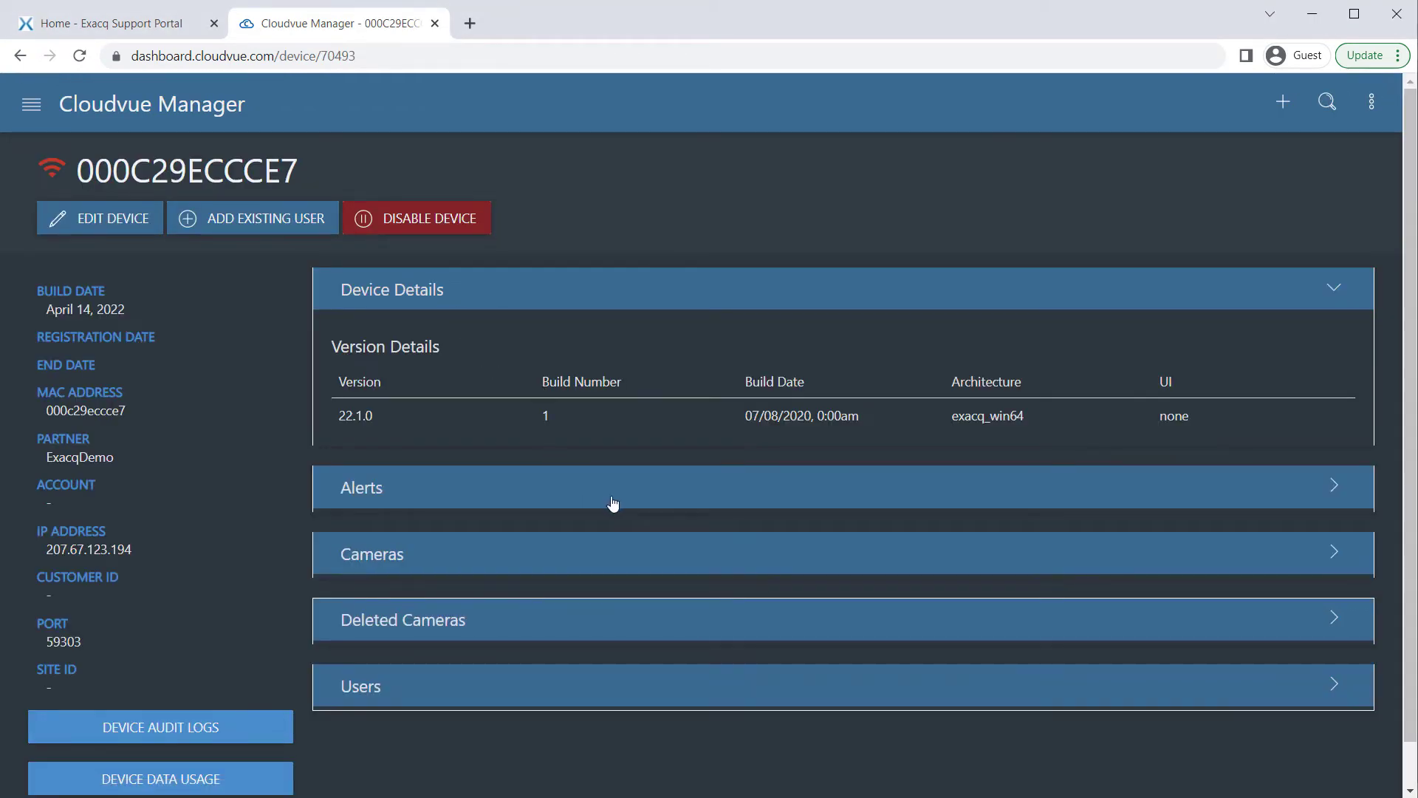
pyautogui.scroll(-1, 614, 503)
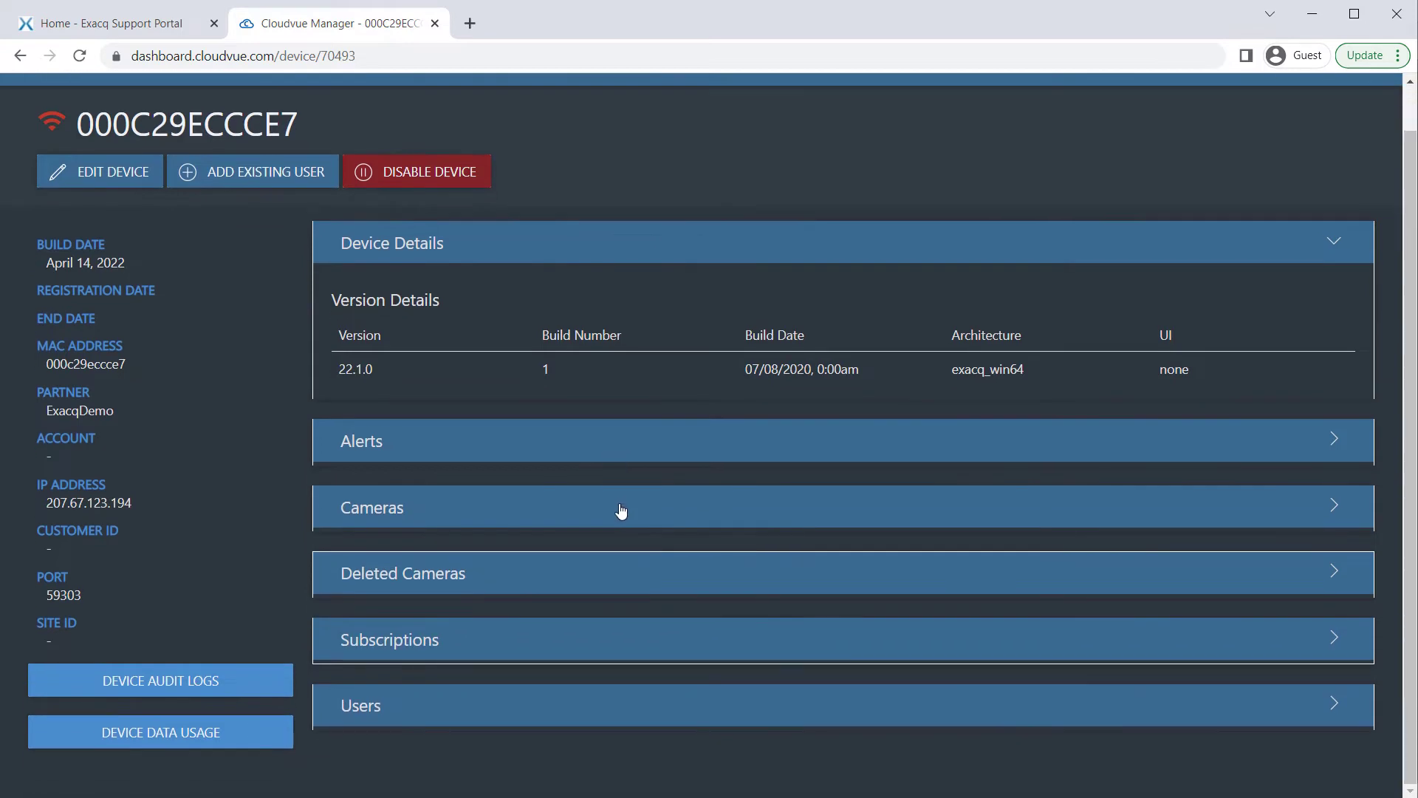
# Add existing user Demo User to the device and expand its camera subscriptions
pyautogui.scroll(1, 623, 709)
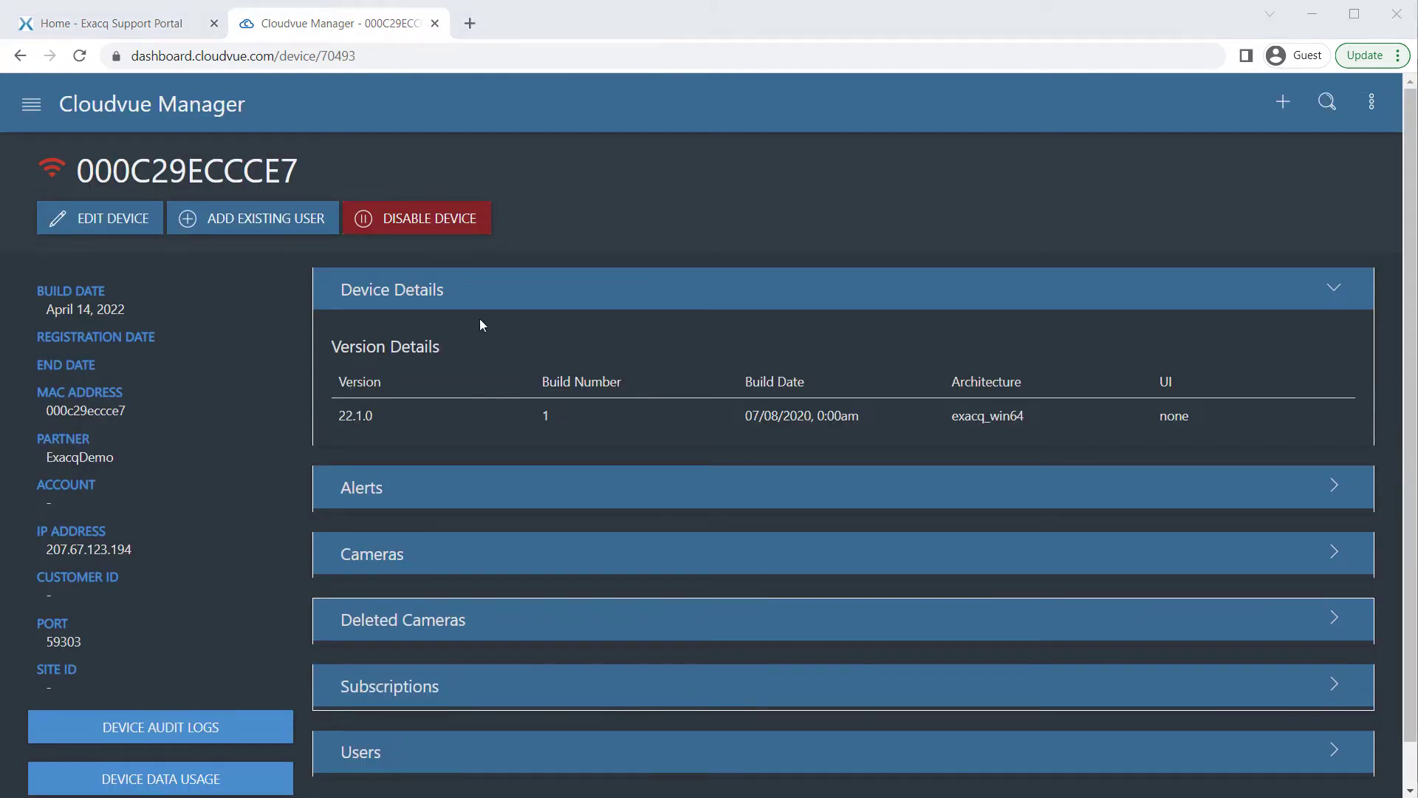
pyautogui.click(278, 230)
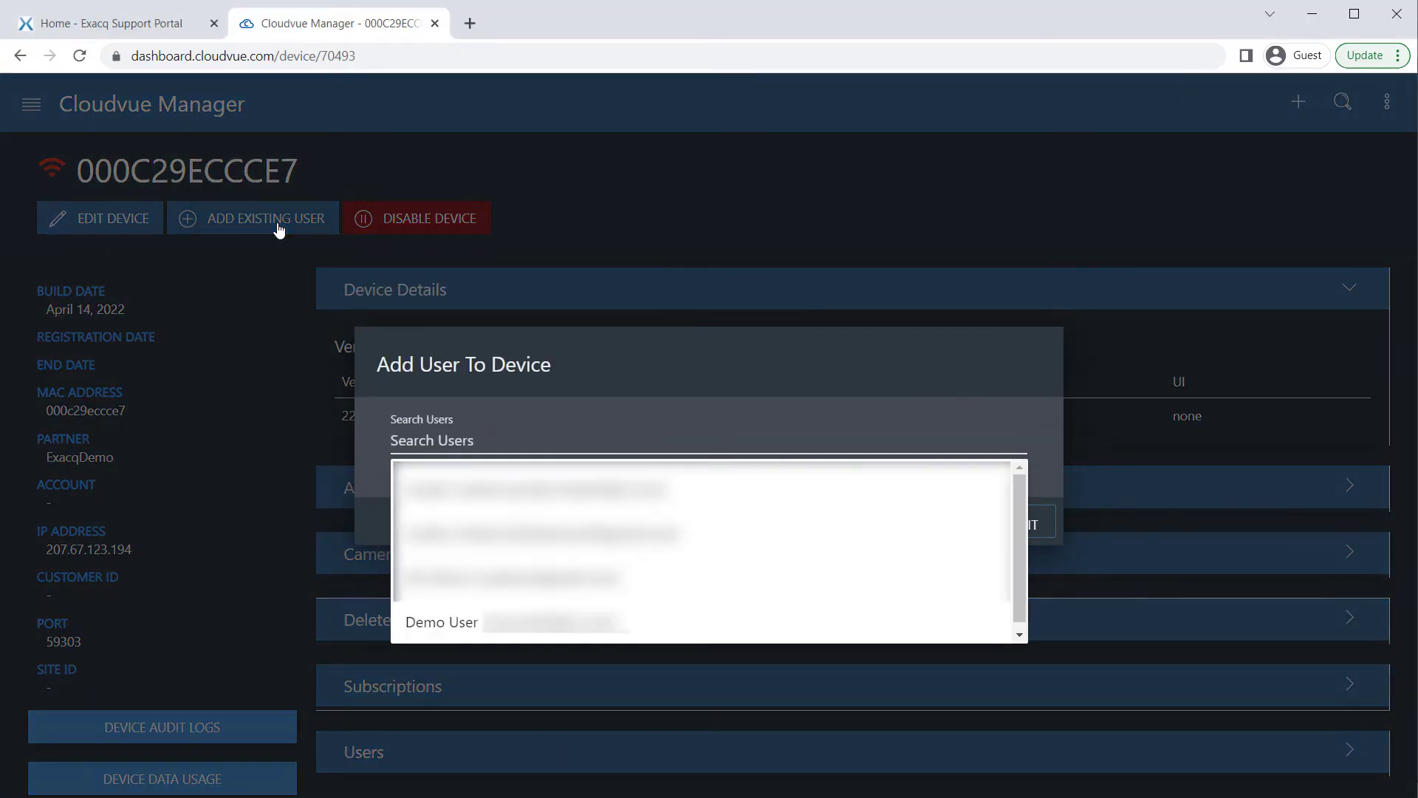
pyautogui.click(655, 630)
pyautogui.click(991, 519)
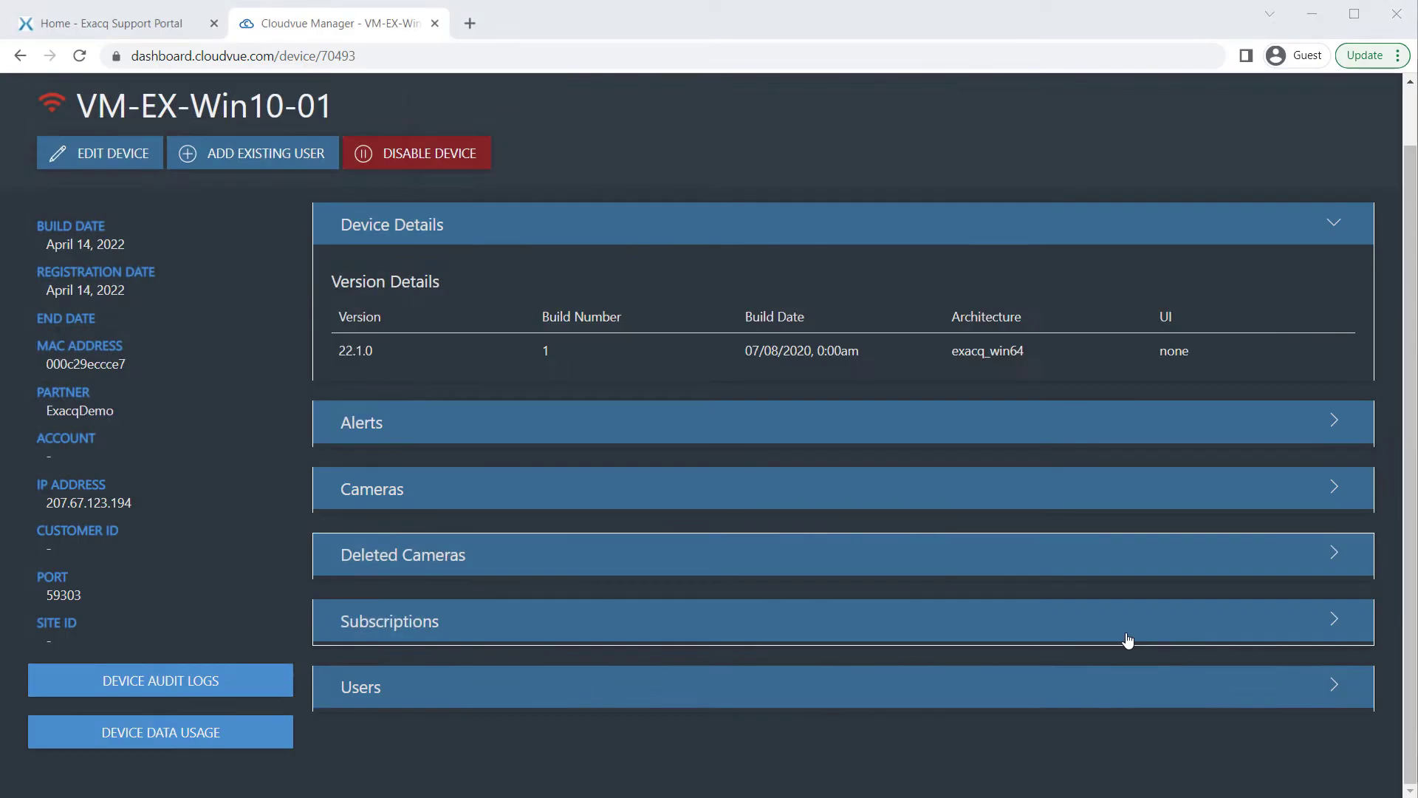
pyautogui.click(1128, 639)
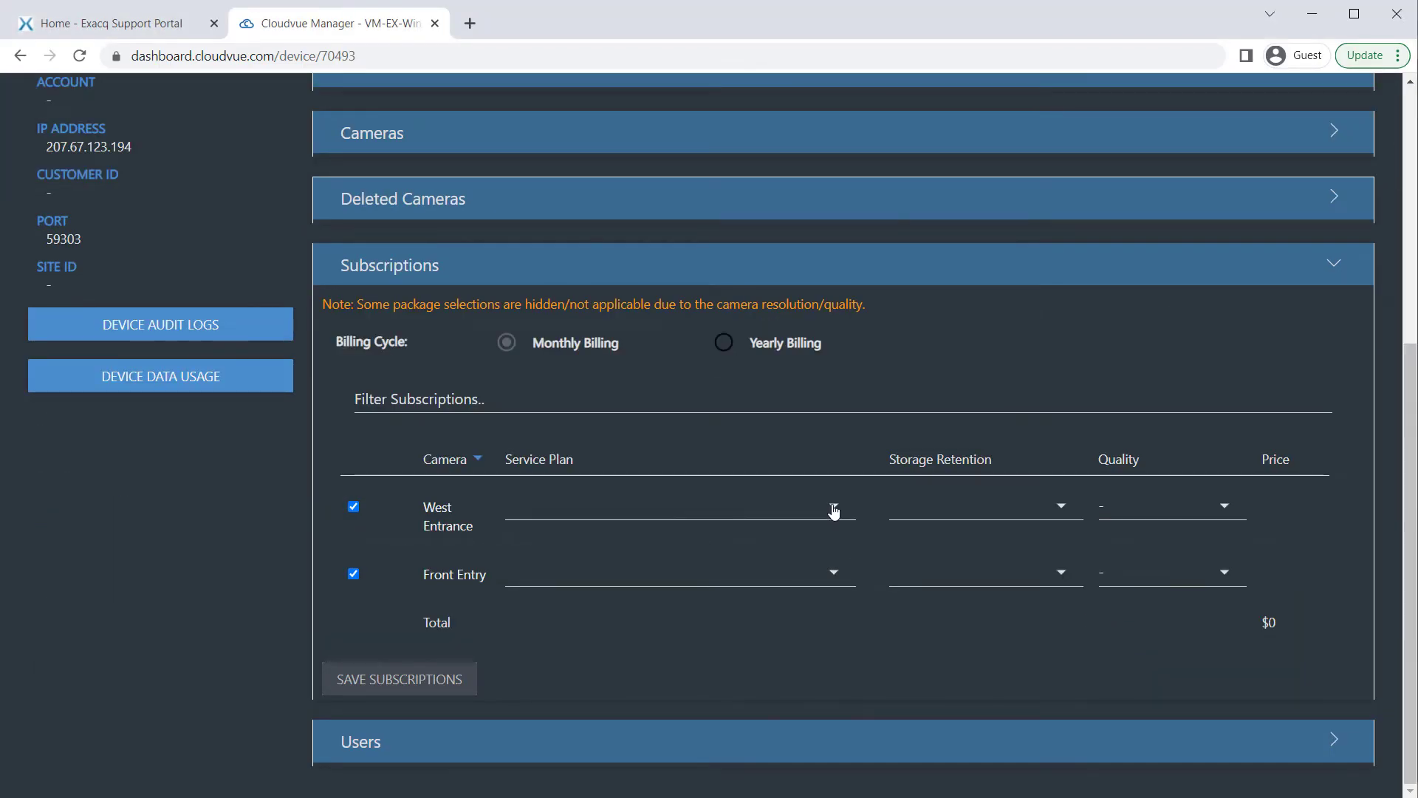
# Give West Entrance plan TCSVMSEXQM and Front Entry plan TCSVH4K30DM (VMS 4K 30 Days Monthly)
pyautogui.click(834, 507)
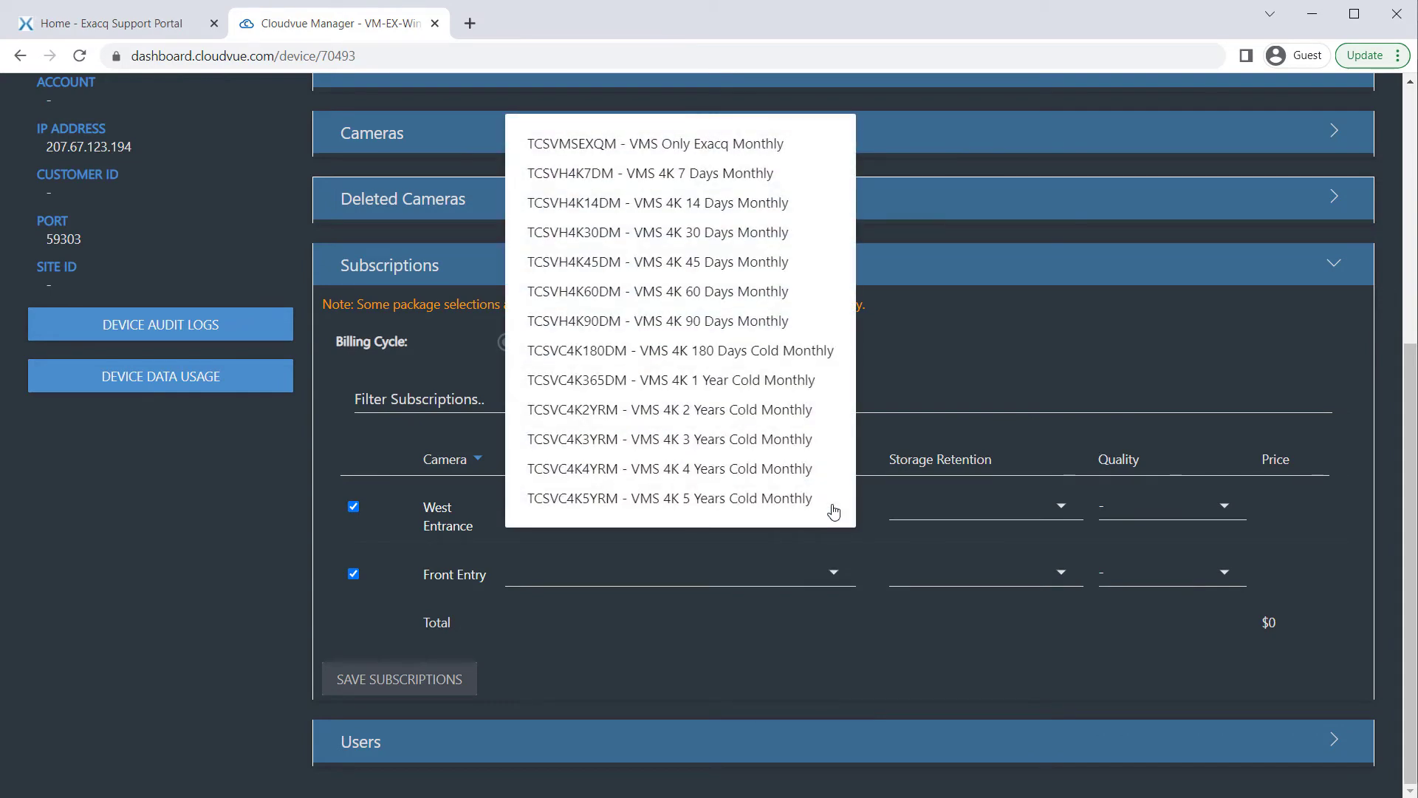
pyautogui.click(675, 144)
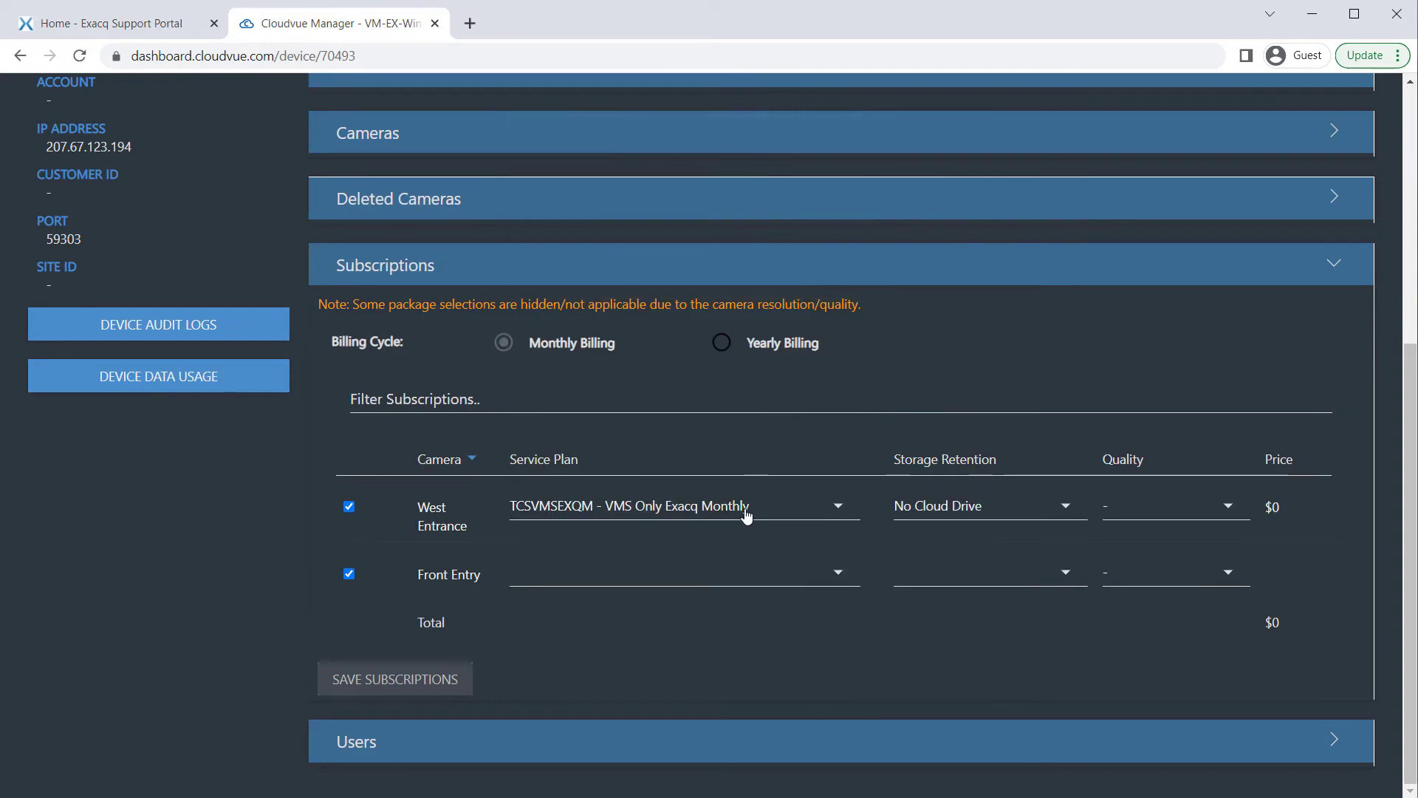
pyautogui.click(838, 584)
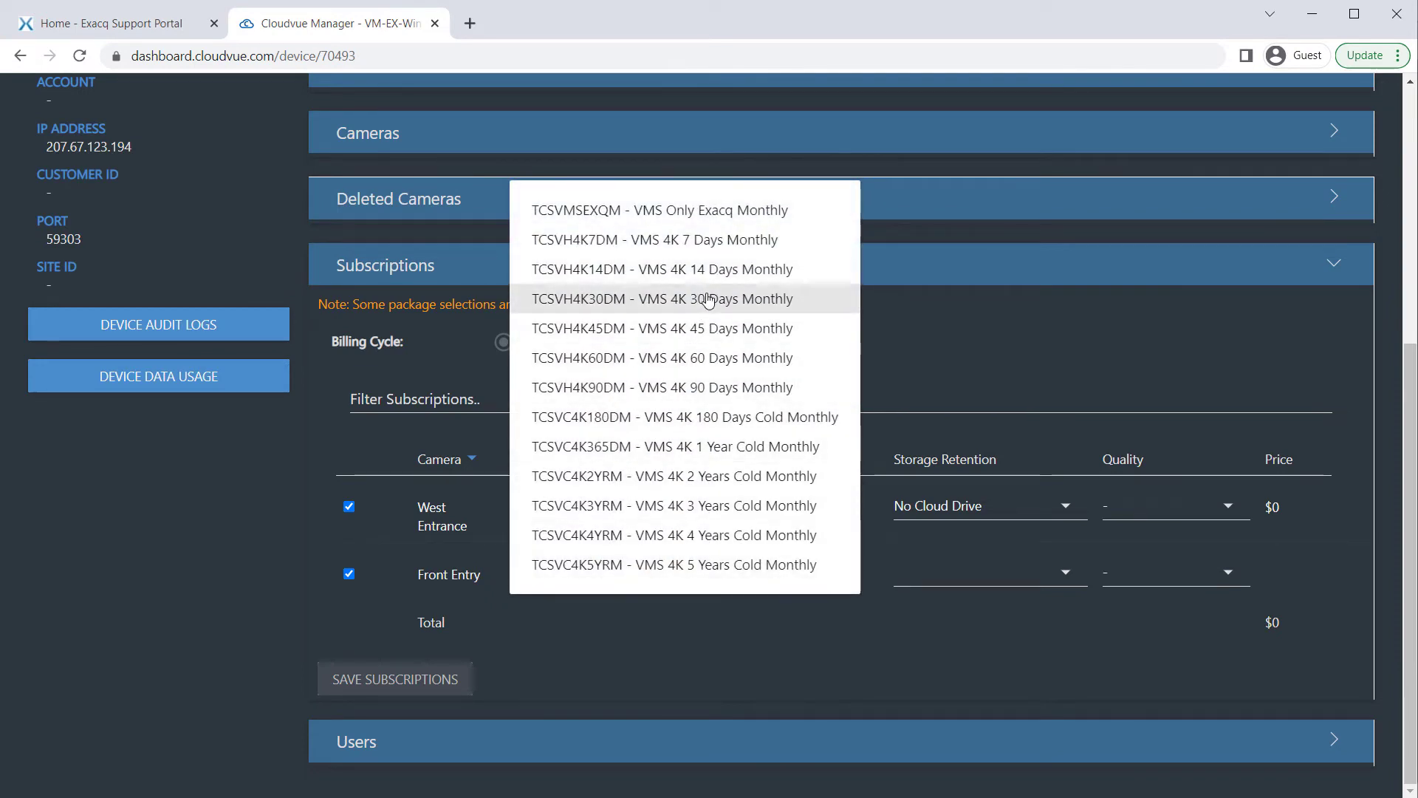
pyautogui.click(700, 299)
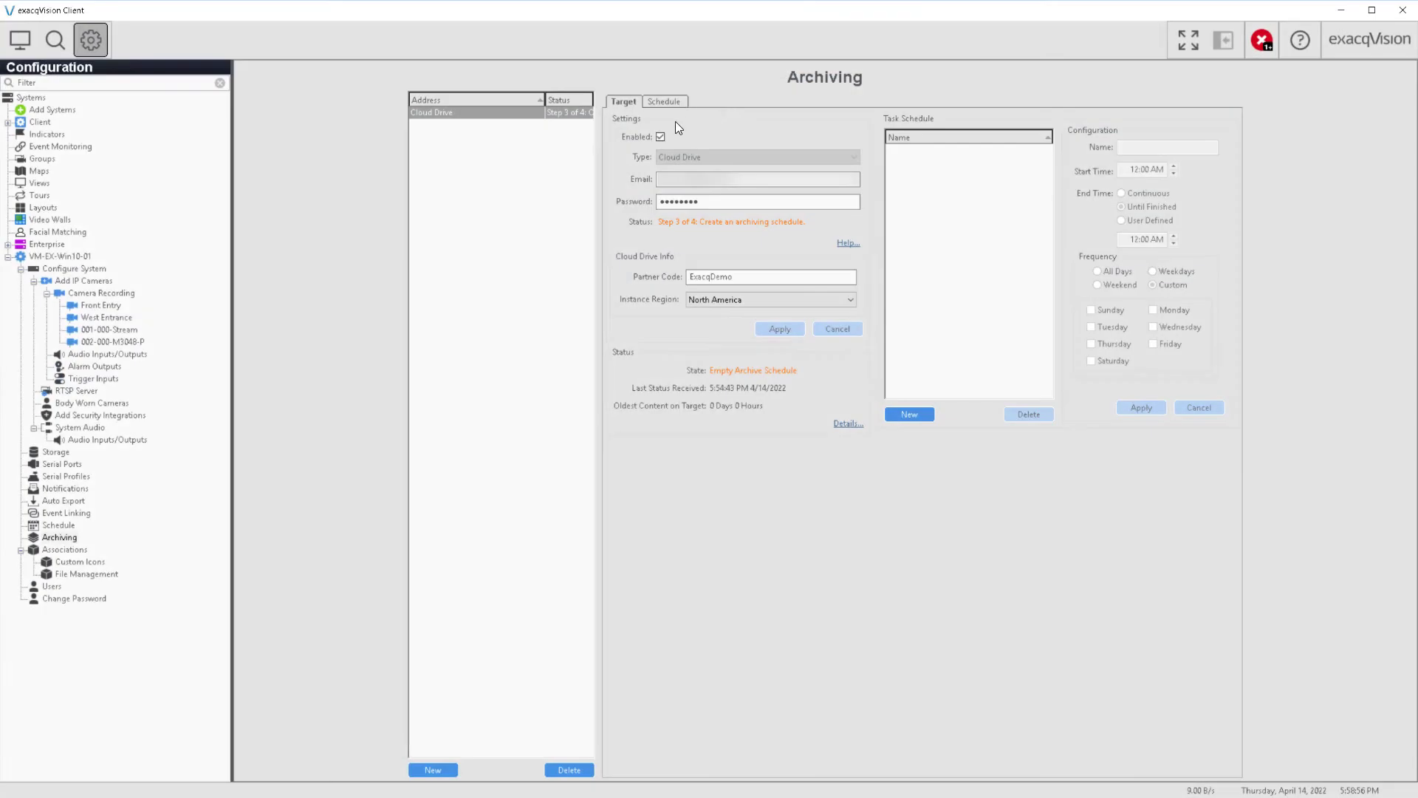
# Disable the Cloud Drive archive target, apply, then re-enable it and apply again
pyautogui.click(661, 136)
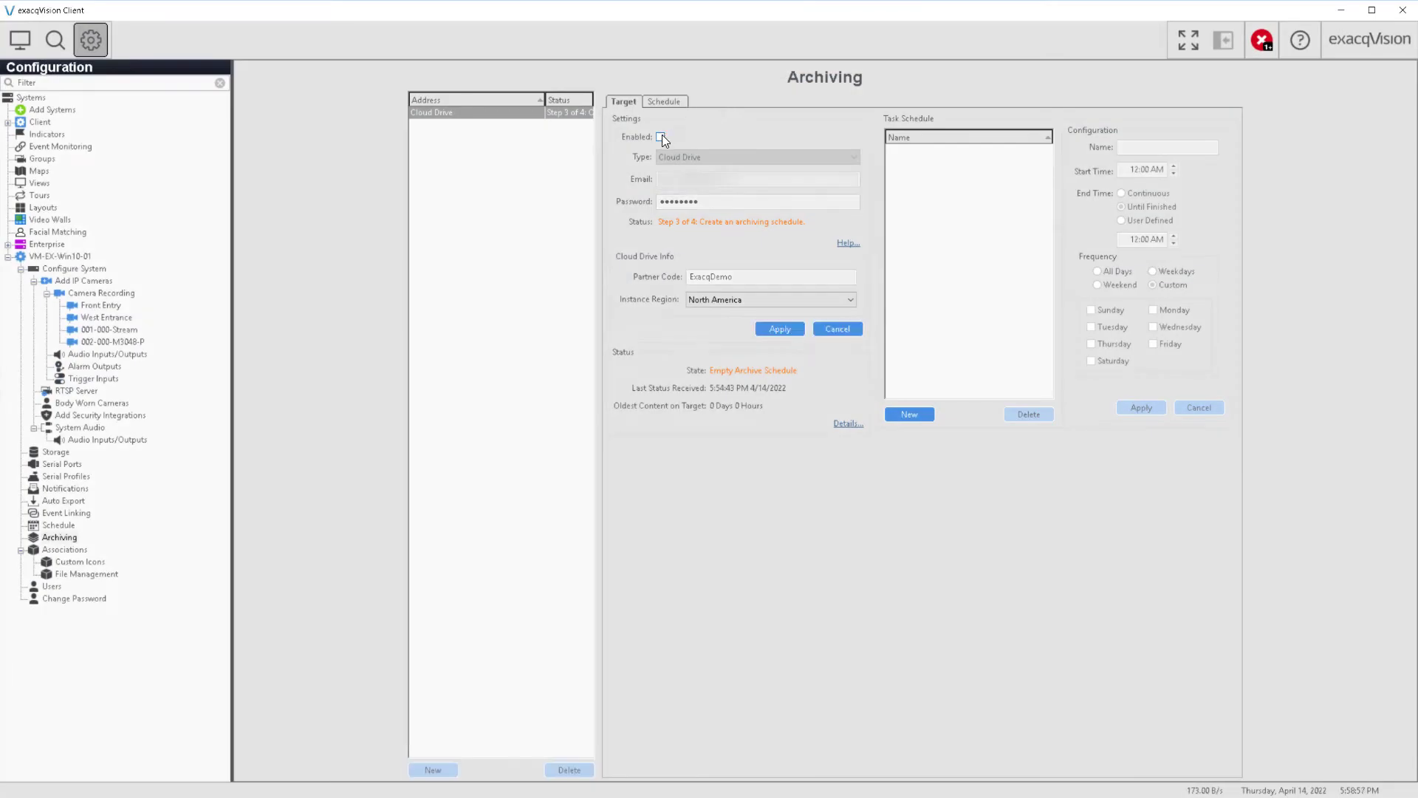
pyautogui.click(781, 328)
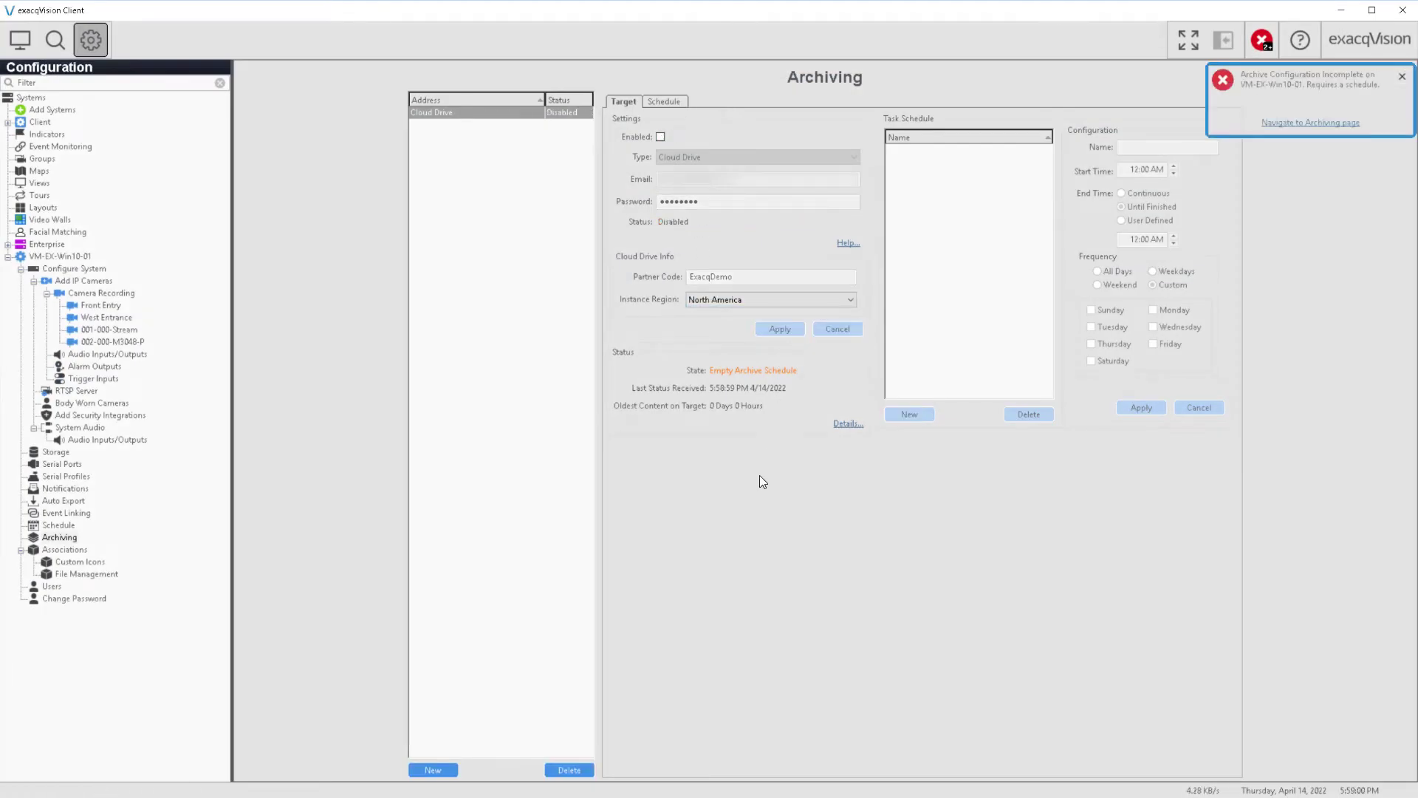
pyautogui.click(661, 138)
pyautogui.click(766, 331)
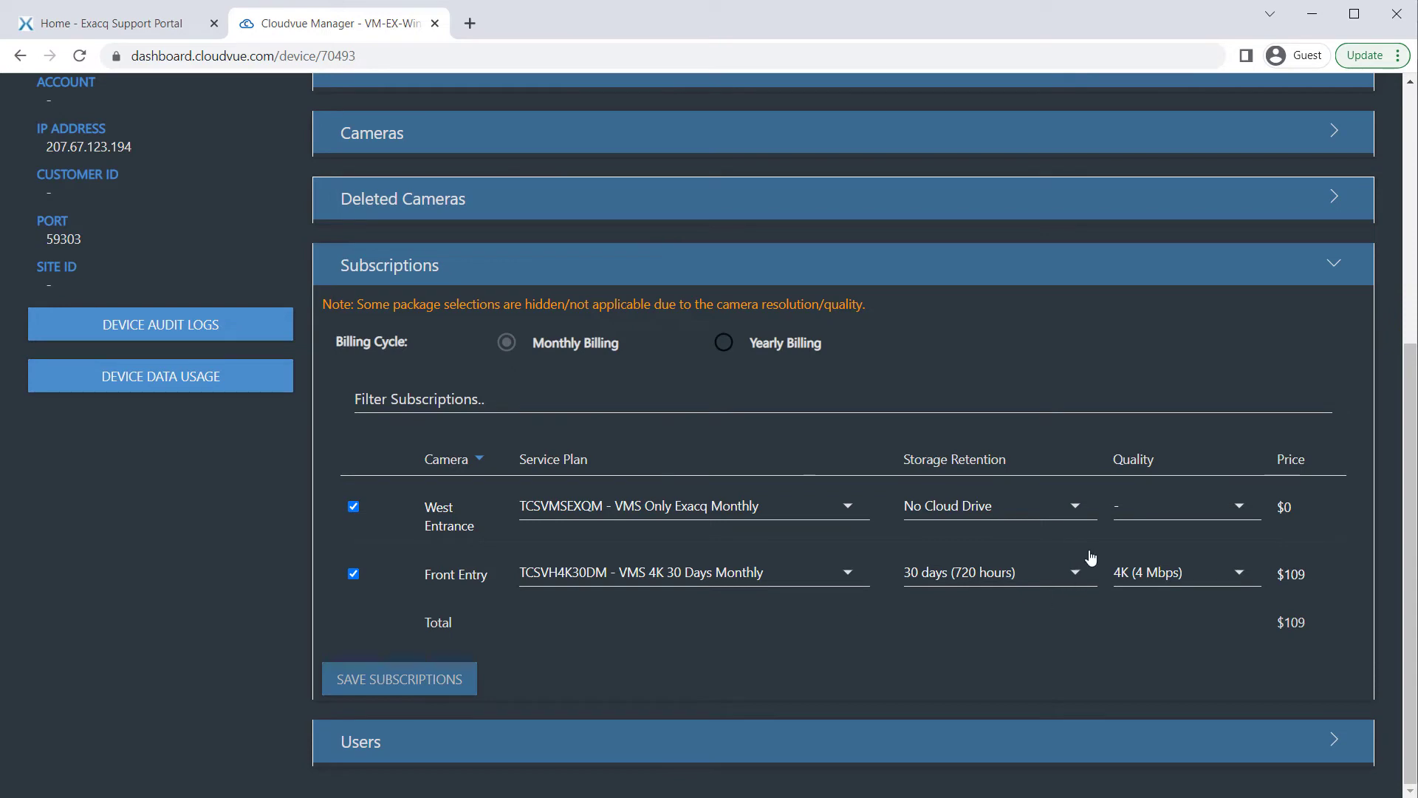
# Set West Entrance retention to No Cloud Drive and Front Entry retention to 30 days
pyautogui.click(1078, 508)
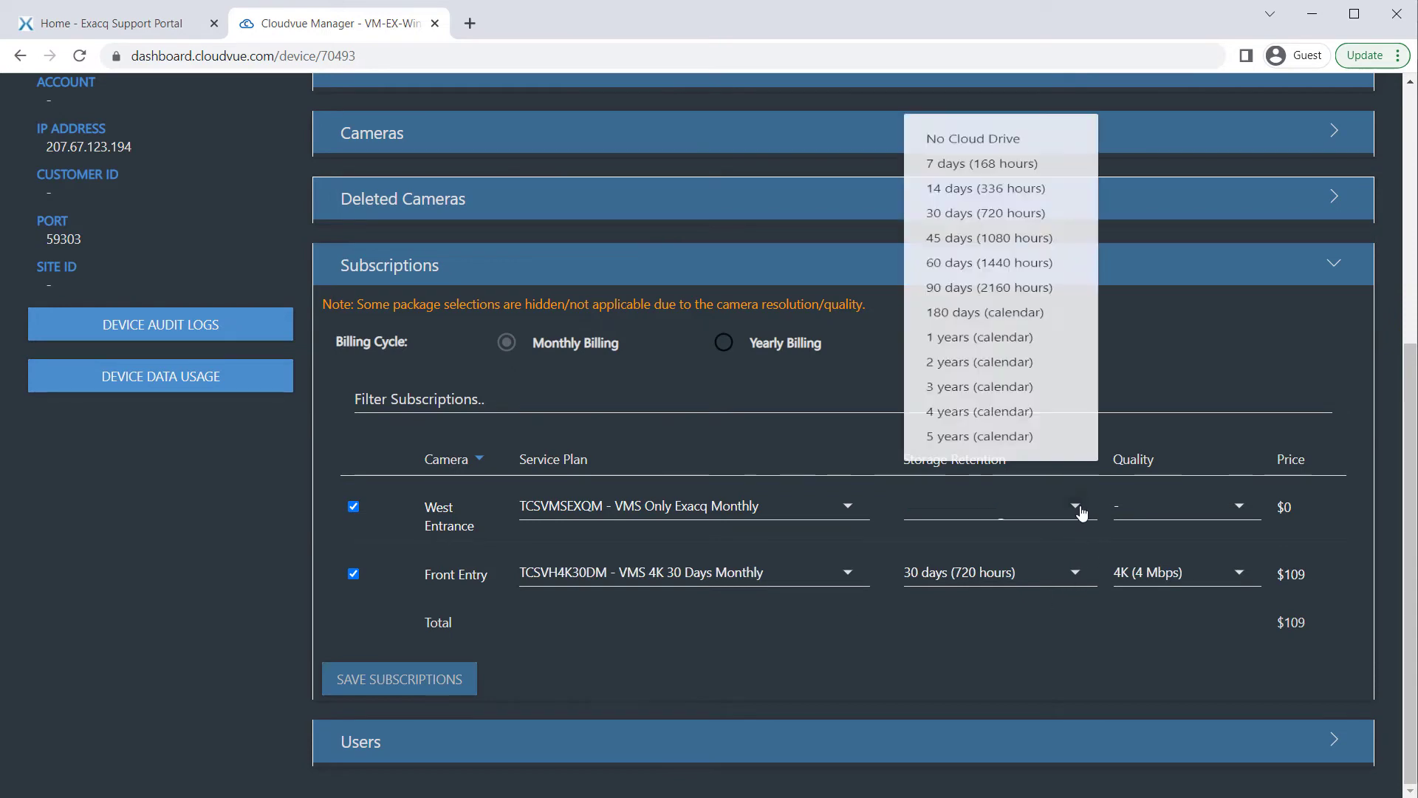
pyautogui.click(1021, 672)
pyautogui.click(1071, 574)
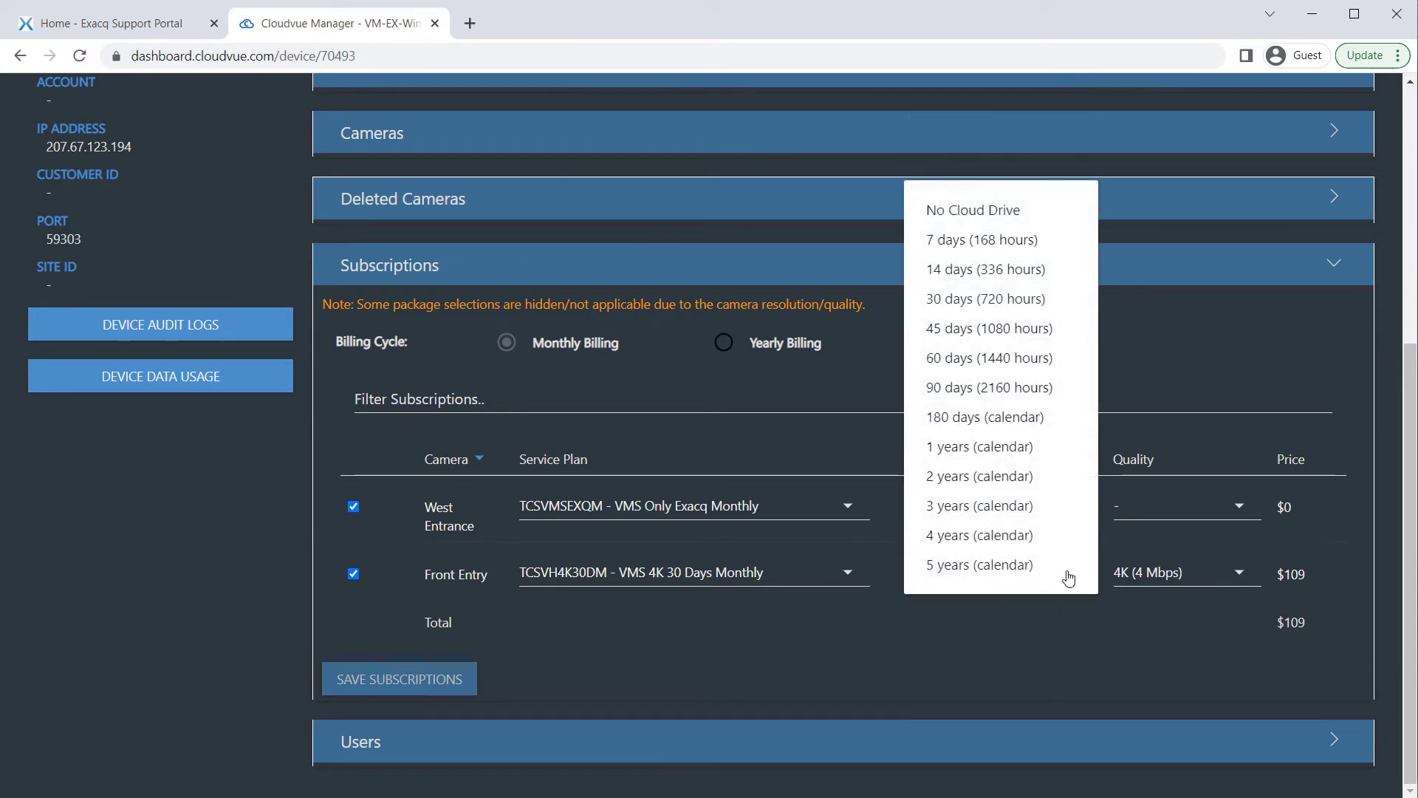
pyautogui.click(967, 271)
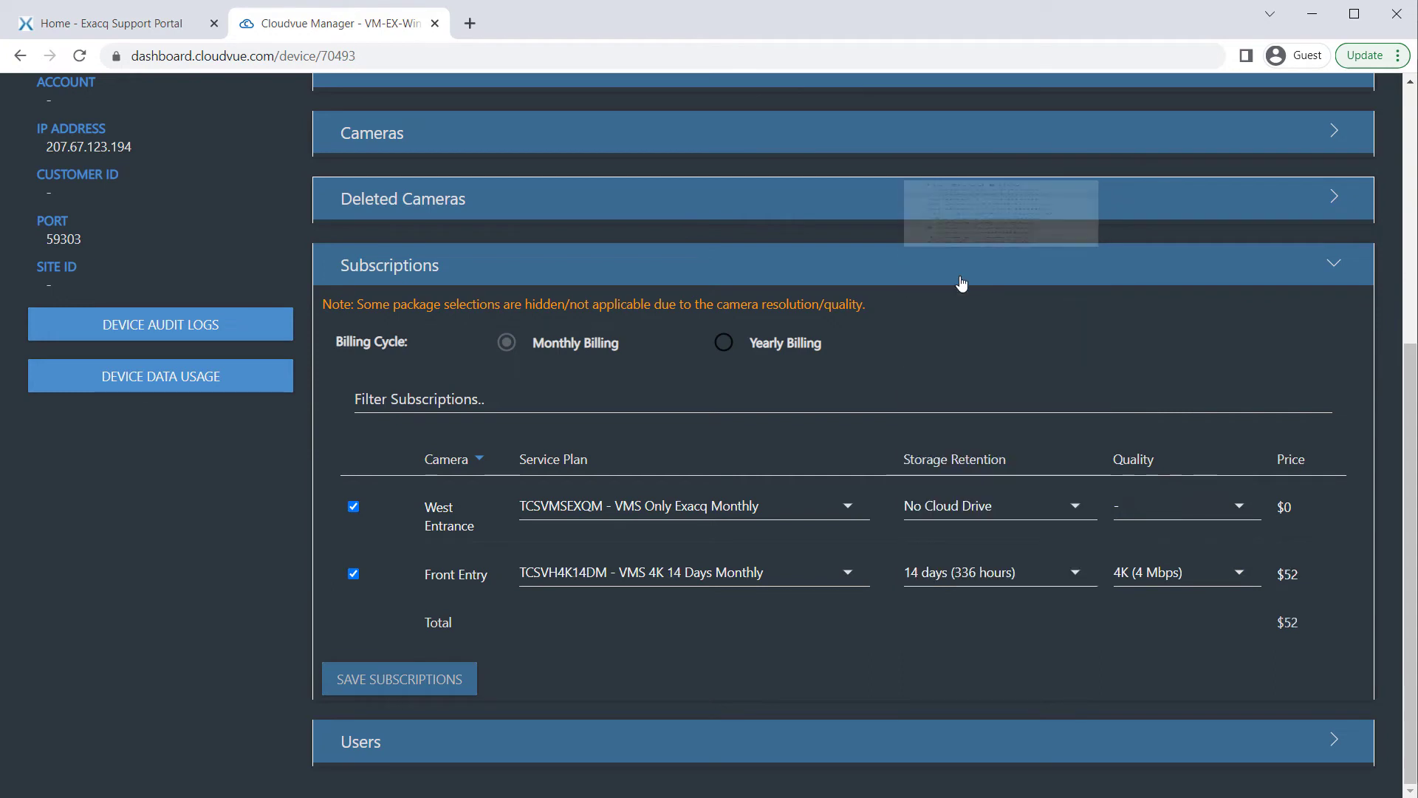
pyautogui.click(1076, 577)
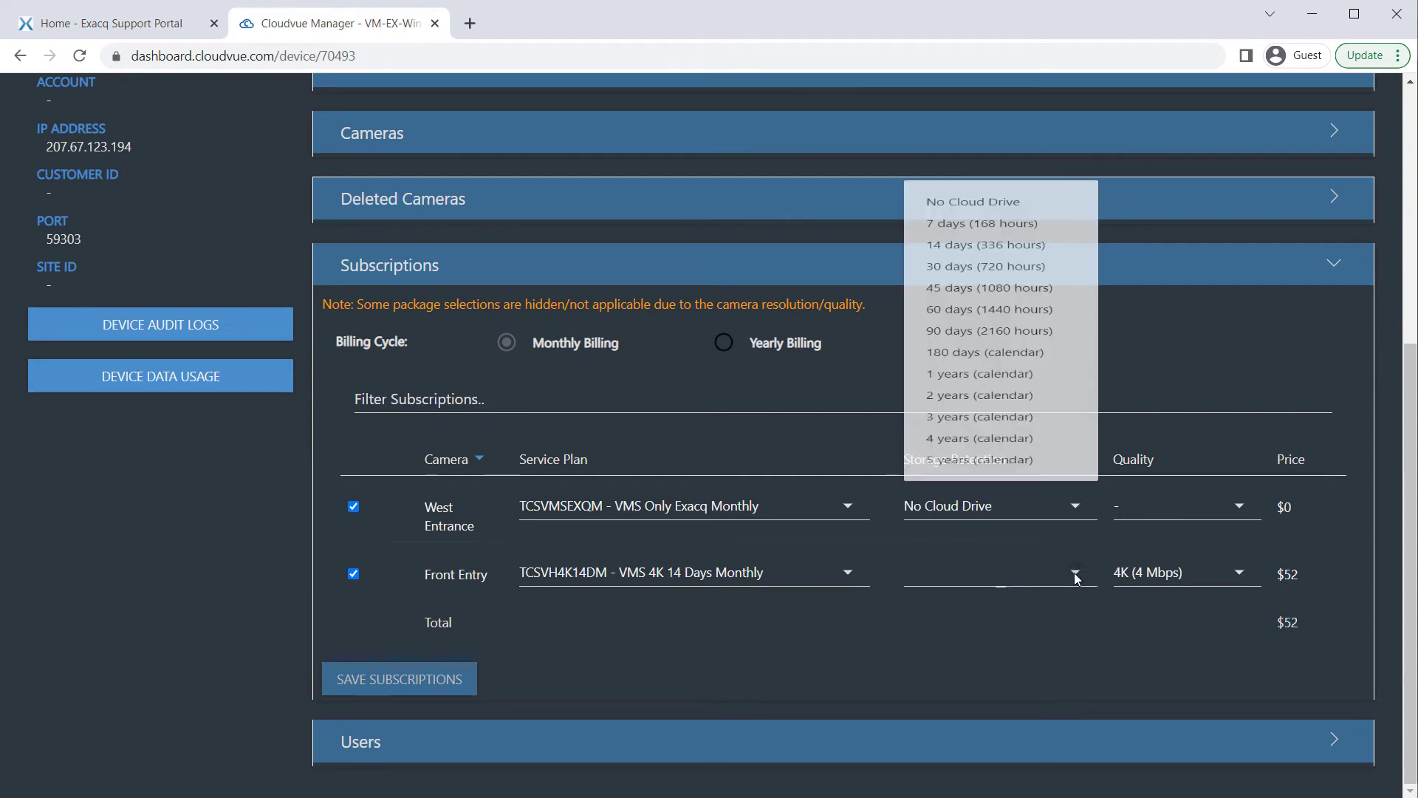
pyautogui.click(949, 299)
# Keep monthly billing and save the camera subscriptions
pyautogui.click(755, 345)
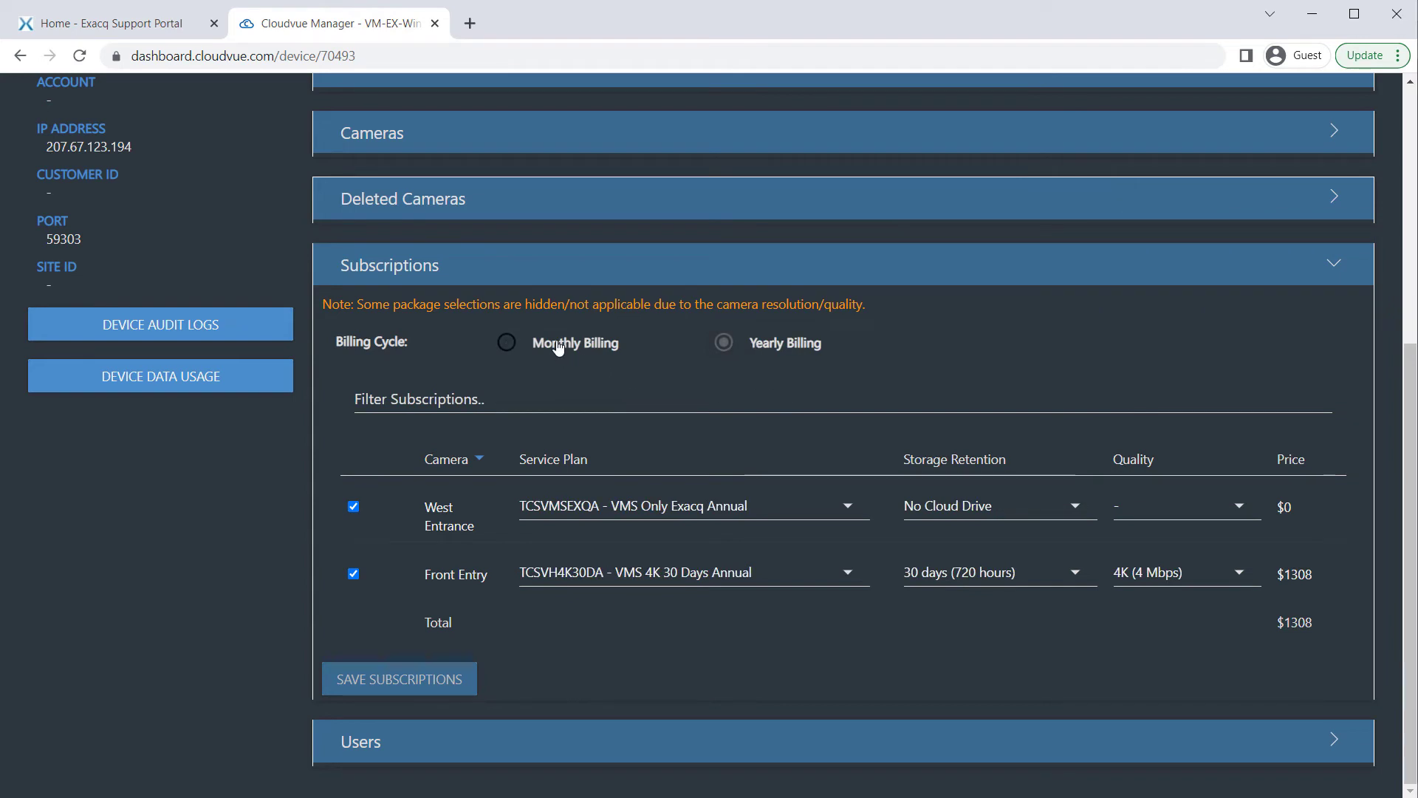
pyautogui.click(559, 343)
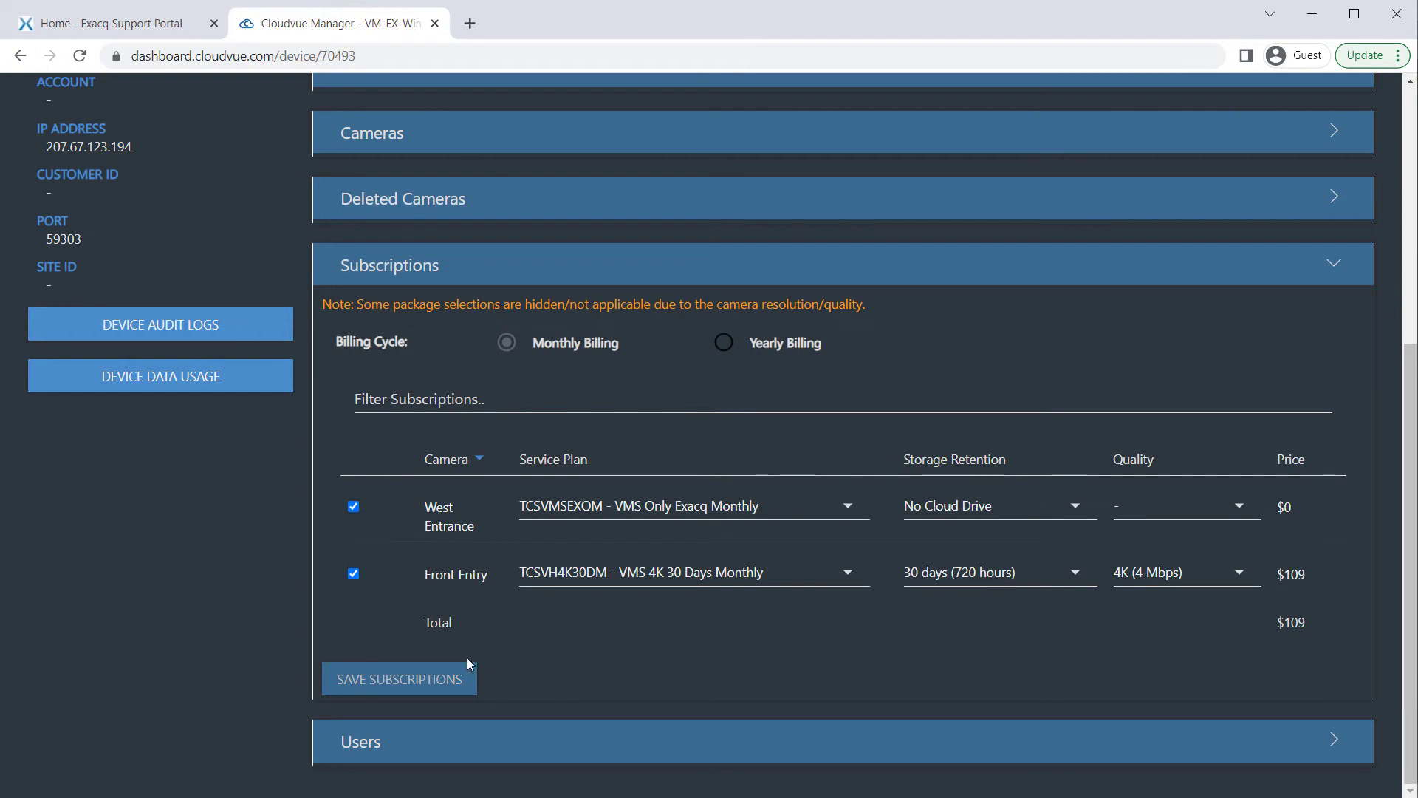
pyautogui.click(443, 677)
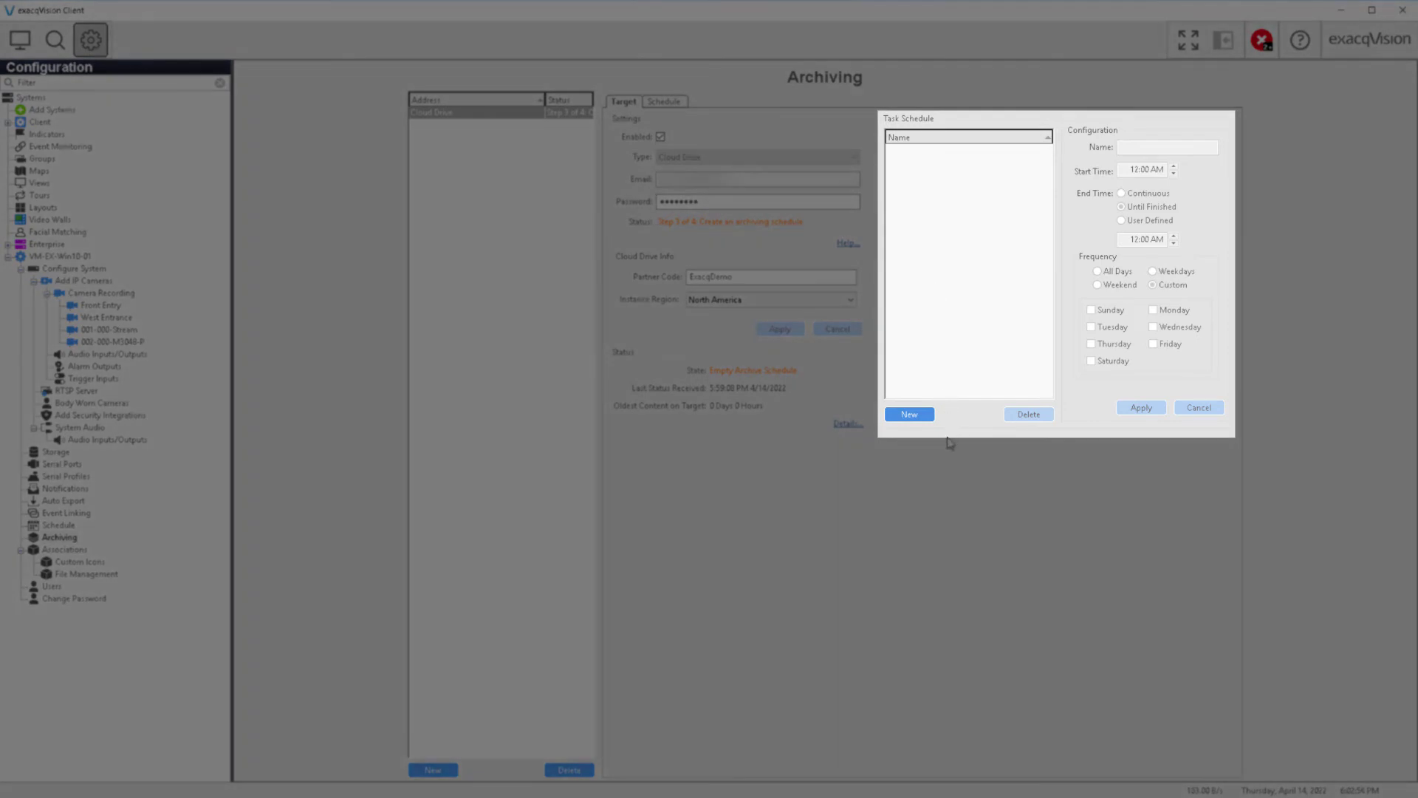
# Create Archive Task 1 set to run until finished on all days
pyautogui.click(914, 417)
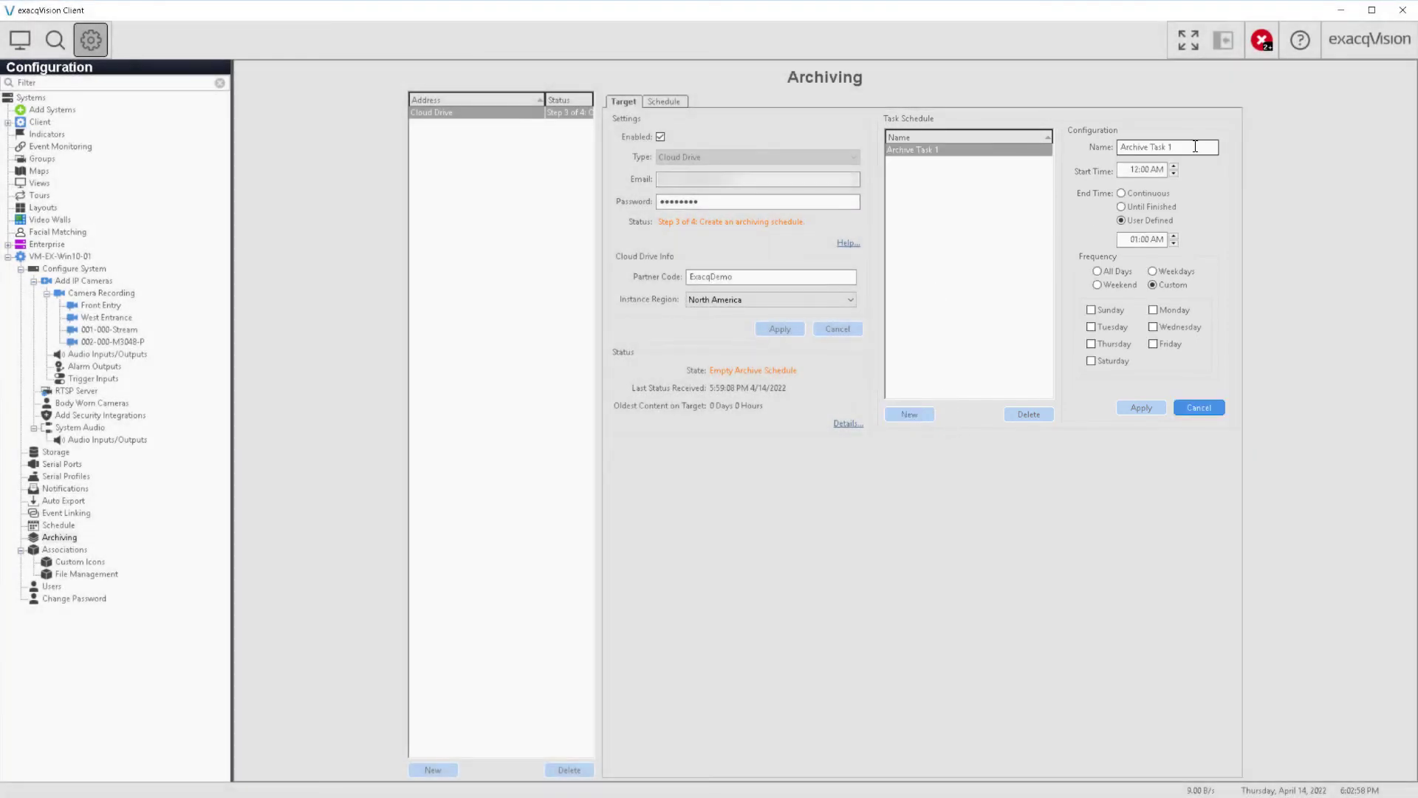
pyautogui.tripleClick(1195, 146)
pyautogui.click(1129, 194)
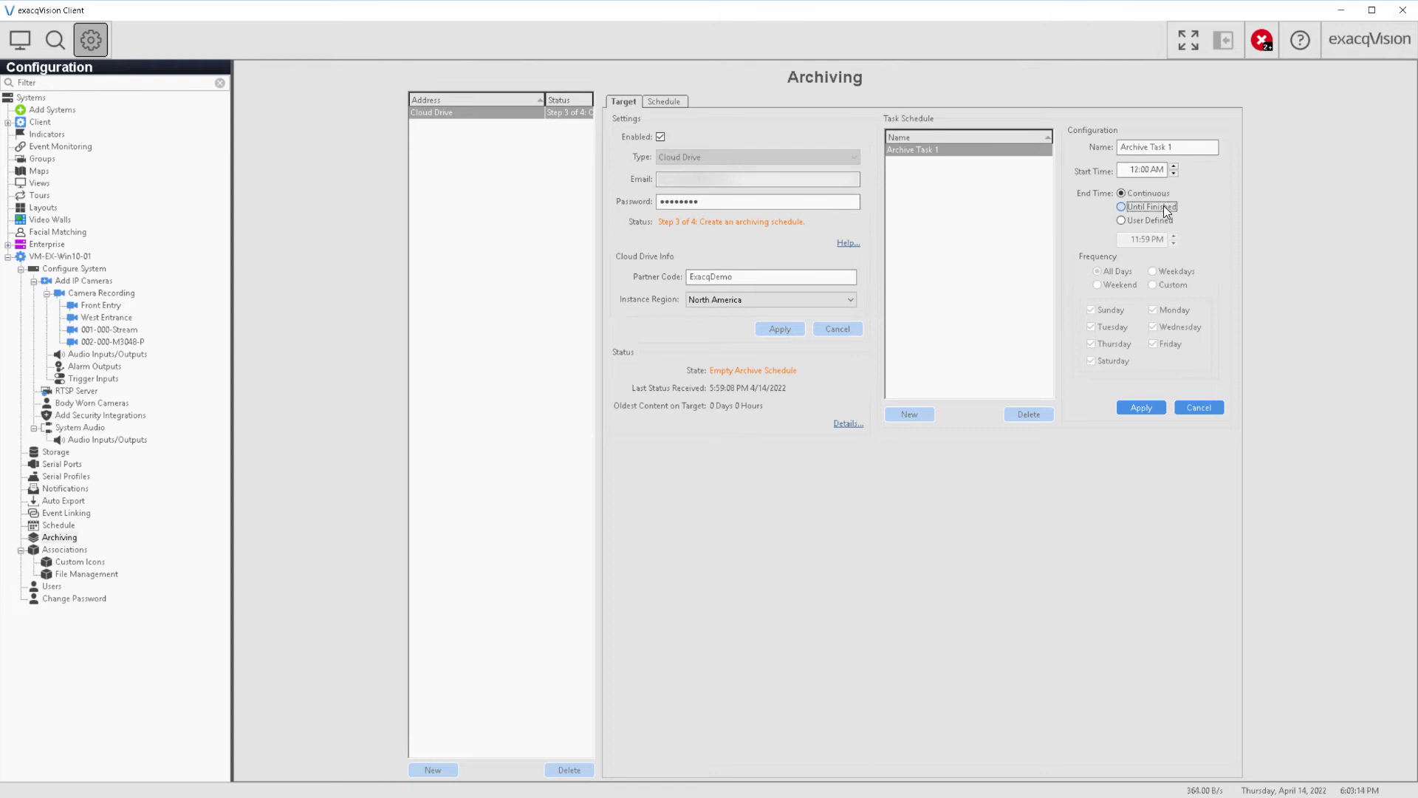
pyautogui.click(1163, 206)
pyautogui.click(1121, 287)
pyautogui.click(1154, 271)
pyautogui.click(1097, 272)
# Give Archive Task 1 a user-defined time window from 09:00 PM to 5:00 AM
pyautogui.click(1167, 220)
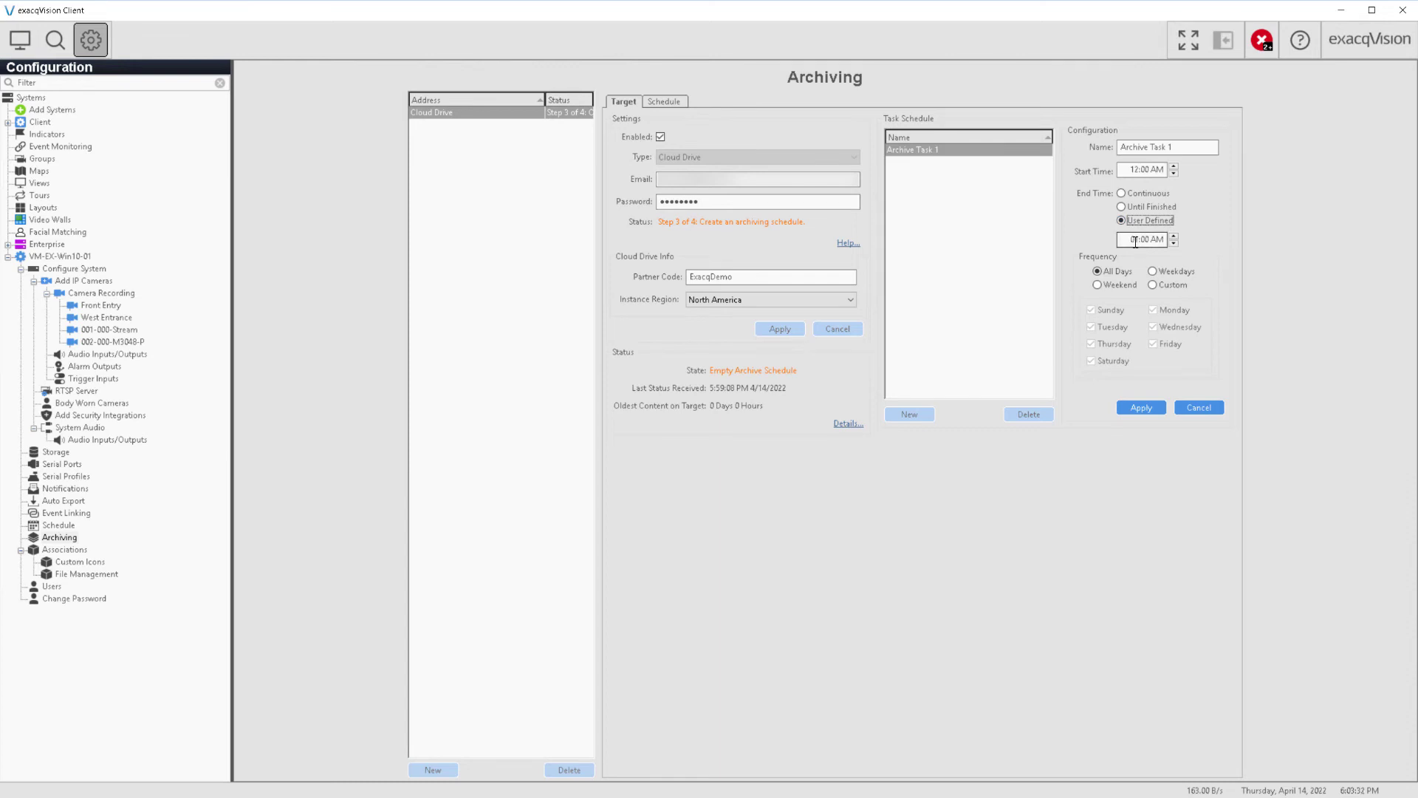
pyautogui.click(1137, 239)
pyautogui.write('5')
pyautogui.click(1137, 169)
pyautogui.write('09')
pyautogui.click(1161, 170)
pyautogui.write('p')
pyautogui.press('Tab')
# Set the task frequency to All Days, apply it, and bring up the Schedule grid
pyautogui.click(1174, 285)
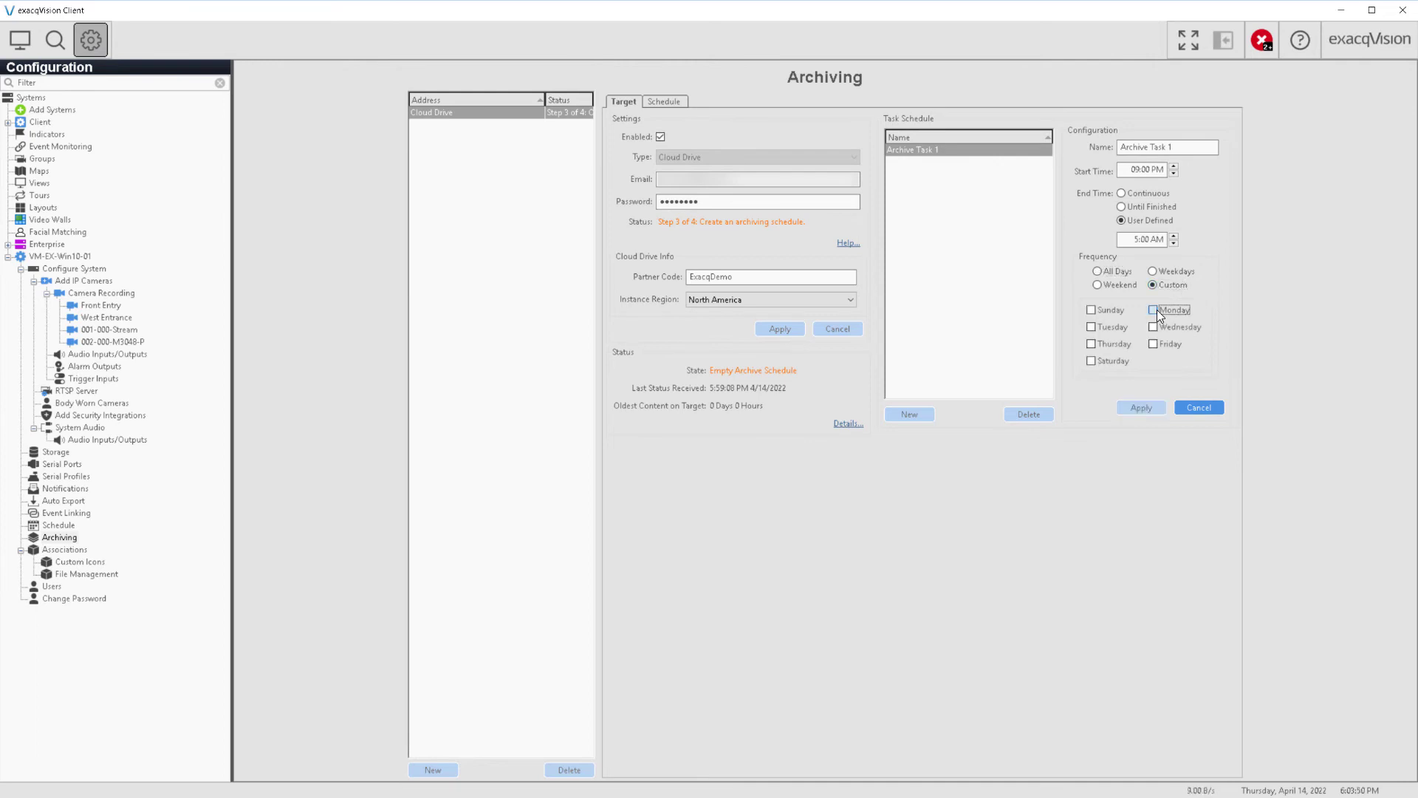
pyautogui.click(1156, 308)
pyautogui.click(1155, 345)
pyautogui.click(1153, 310)
pyautogui.click(1154, 342)
pyautogui.click(1115, 274)
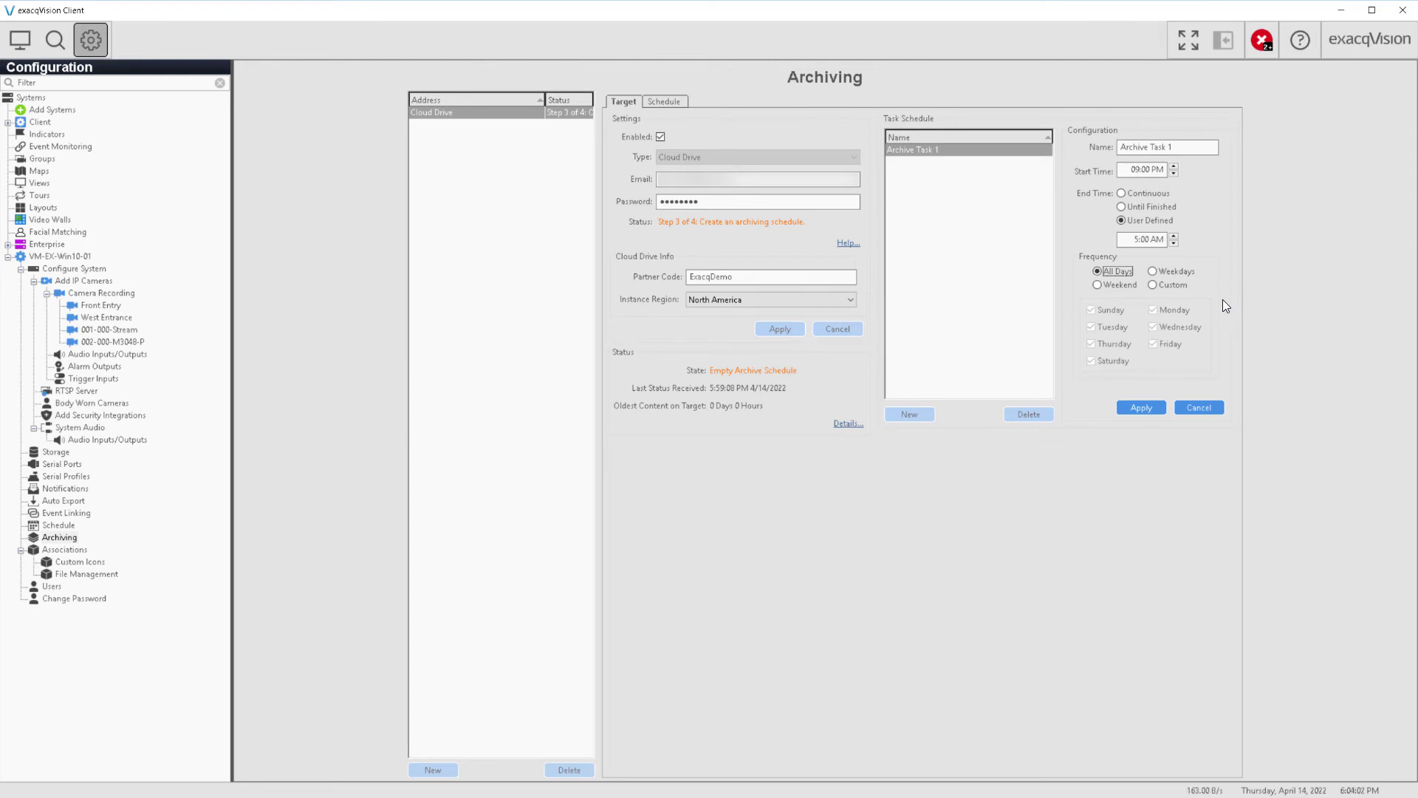
pyautogui.click(1141, 408)
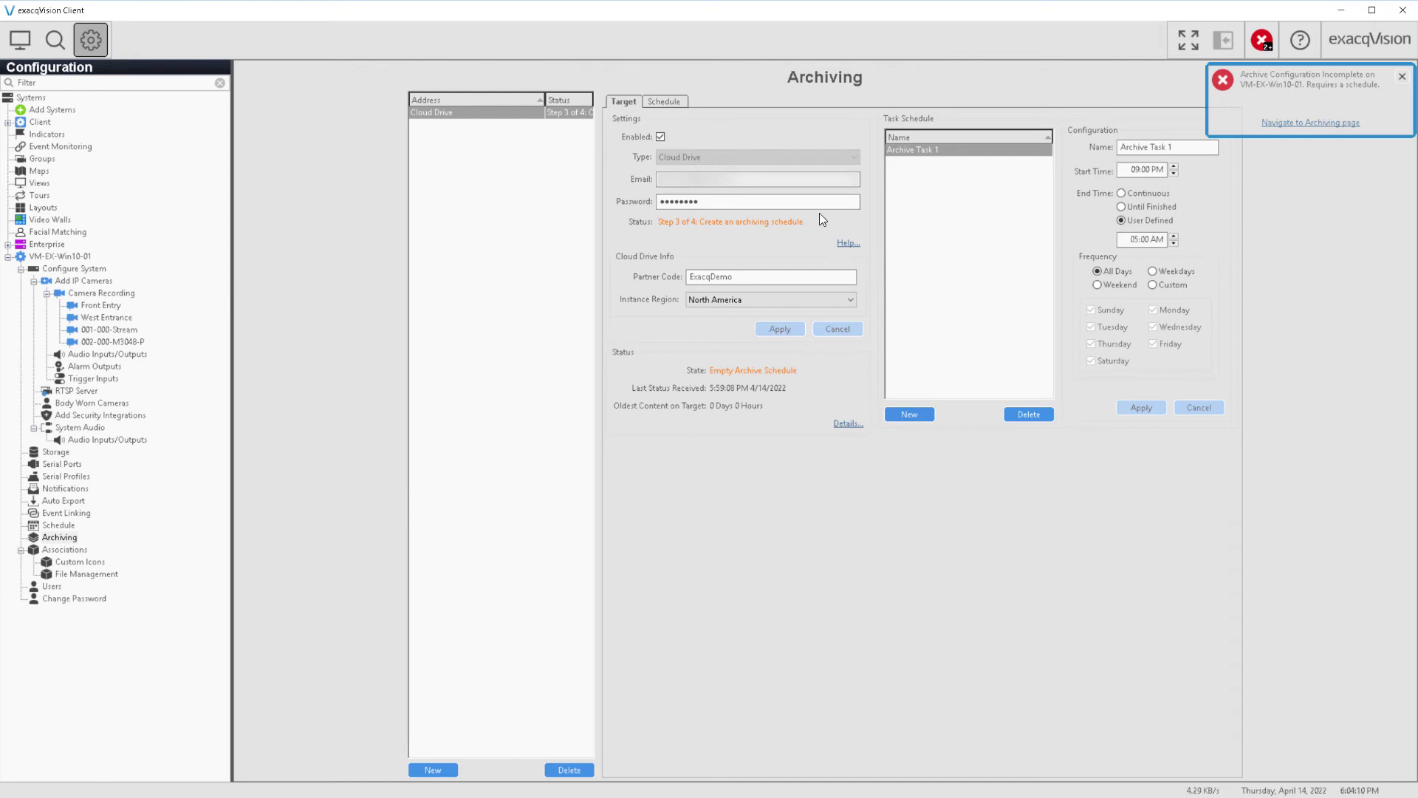
pyautogui.click(677, 102)
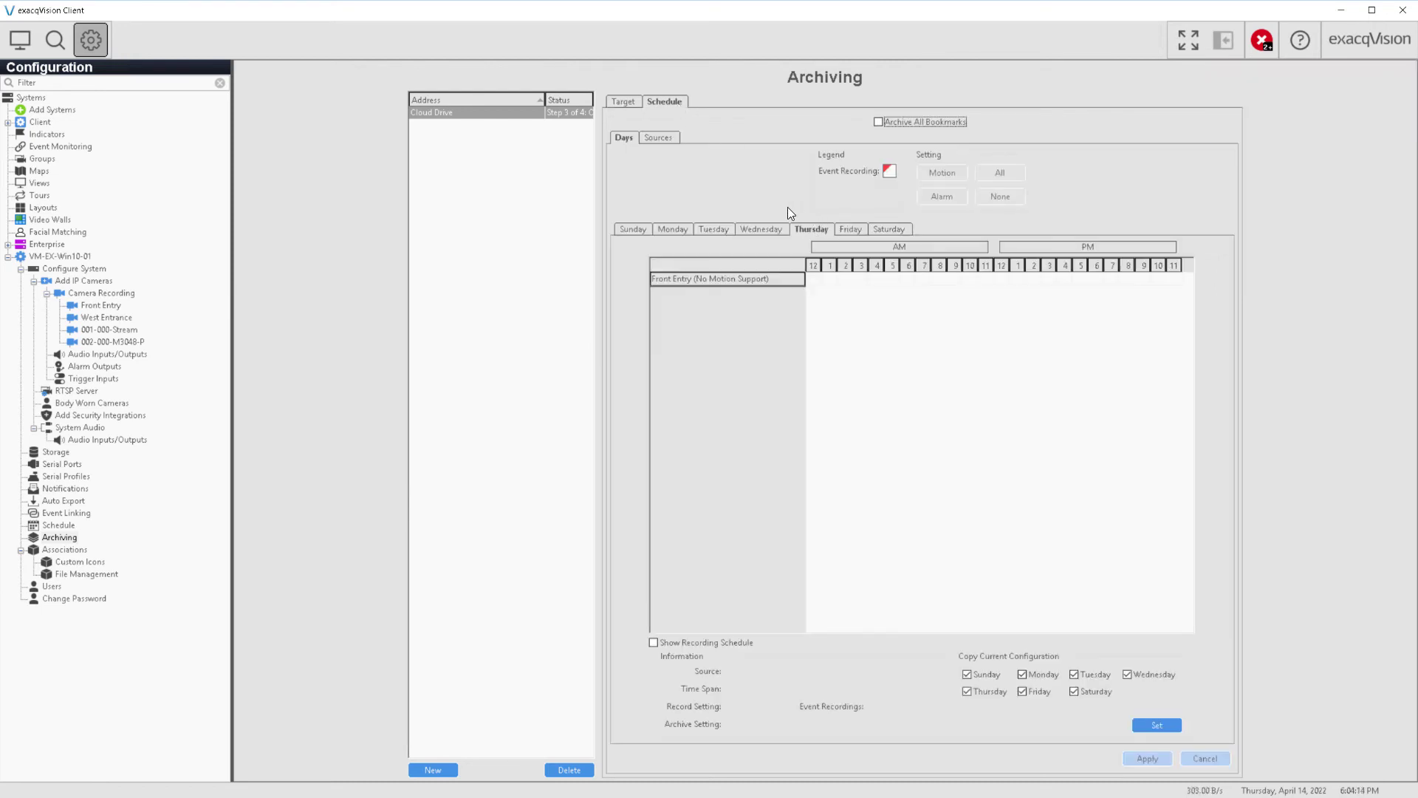
# Schedule Front Entry's motion recordings for archiving every hour, copy to all days, and apply
pyautogui.click(766, 226)
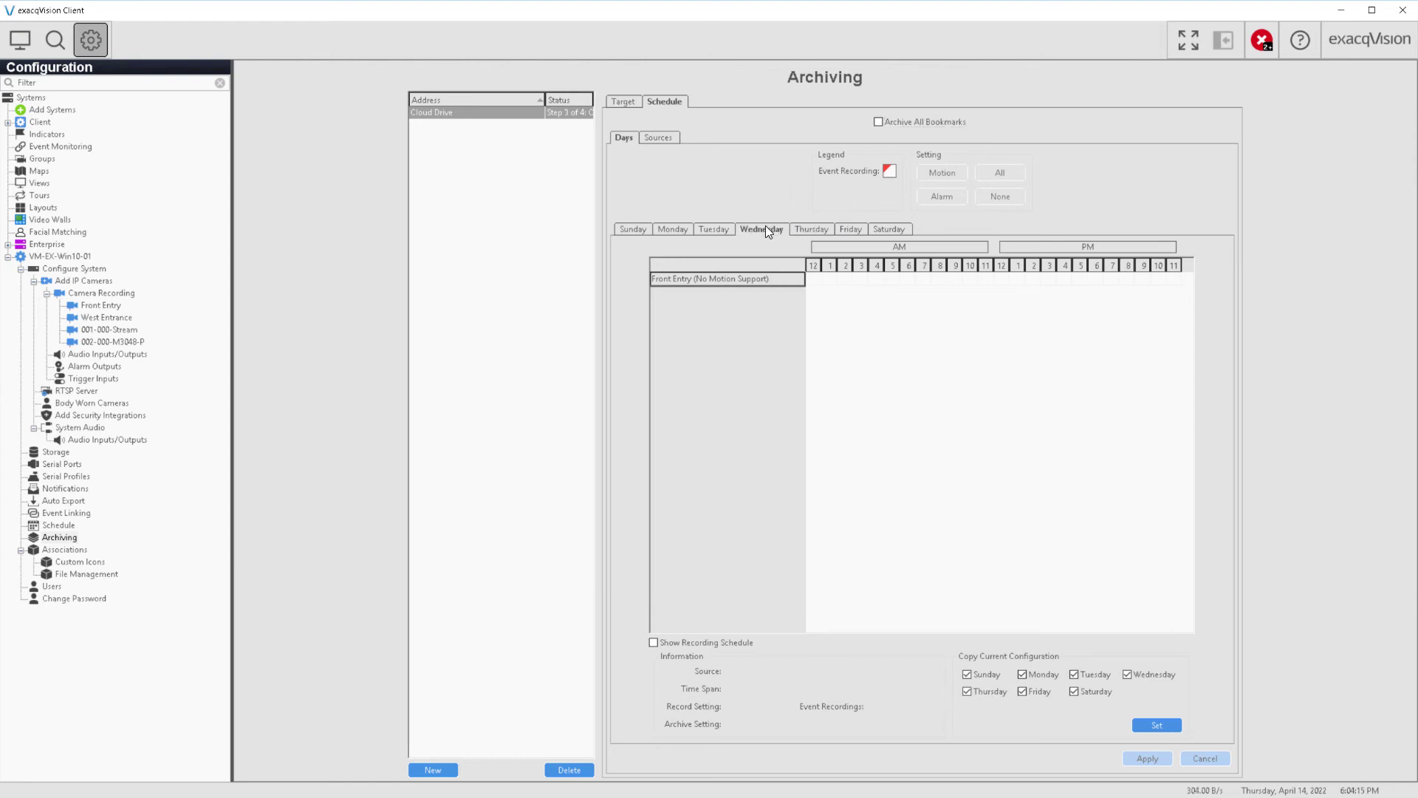
pyautogui.click(724, 230)
pyautogui.click(690, 277)
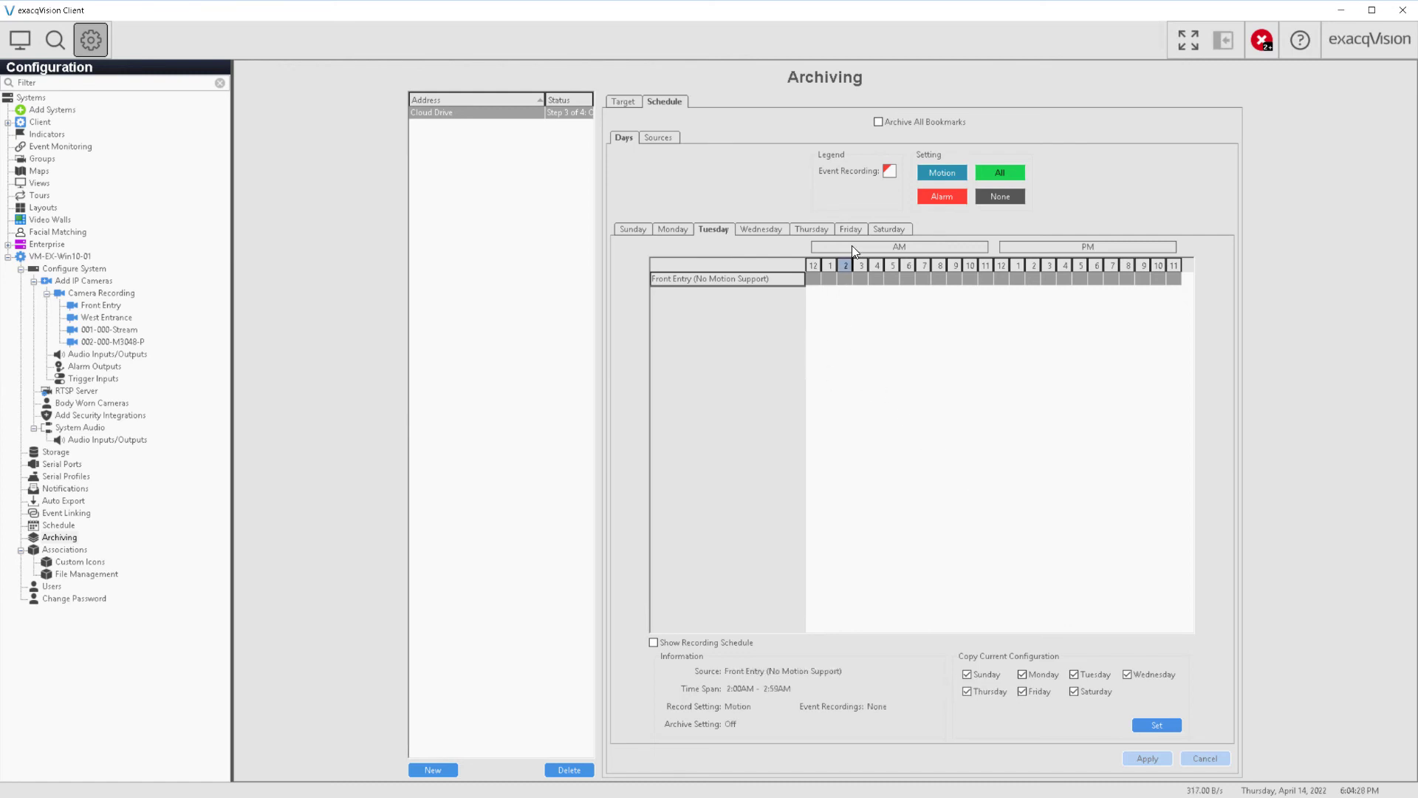
pyautogui.click(941, 174)
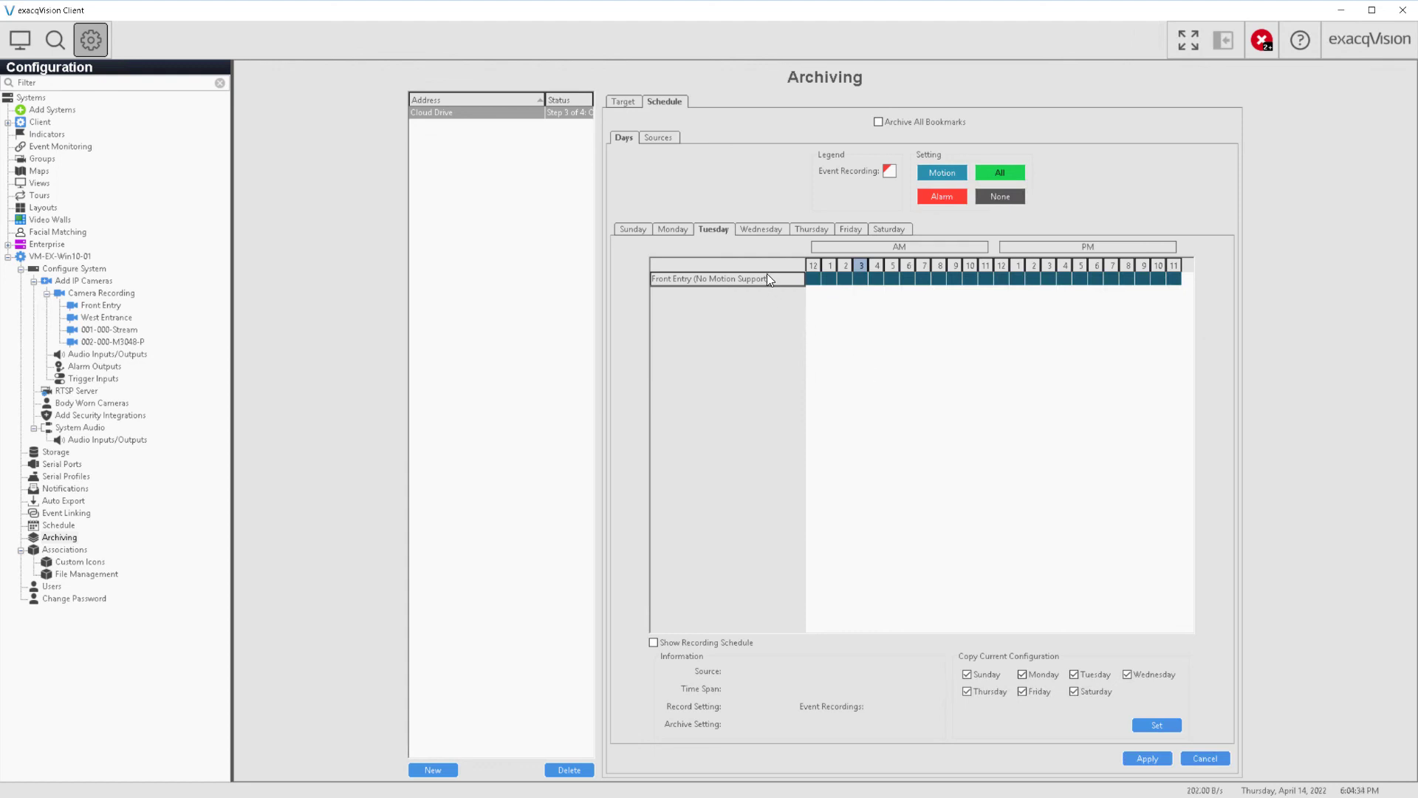
pyautogui.click(1147, 724)
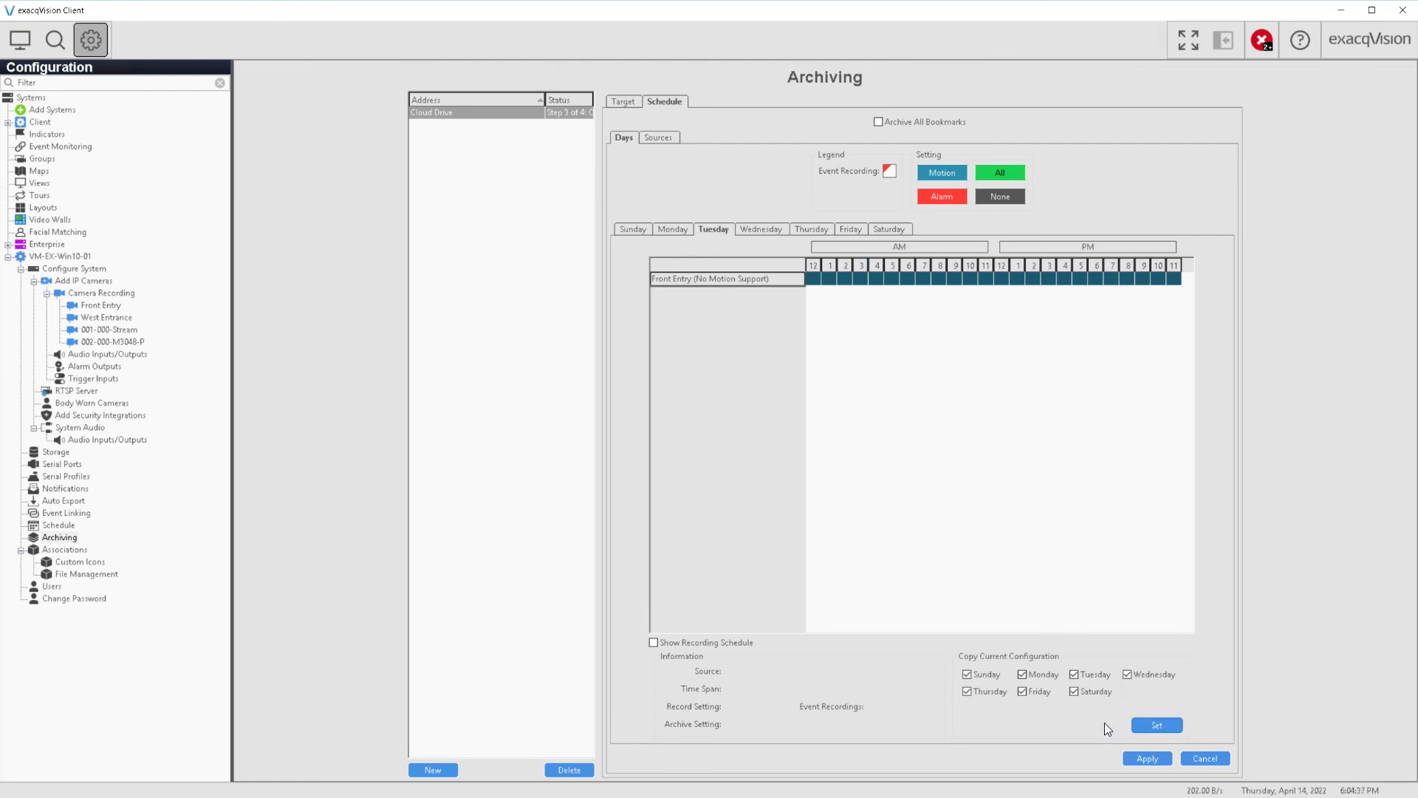
pyautogui.click(1151, 760)
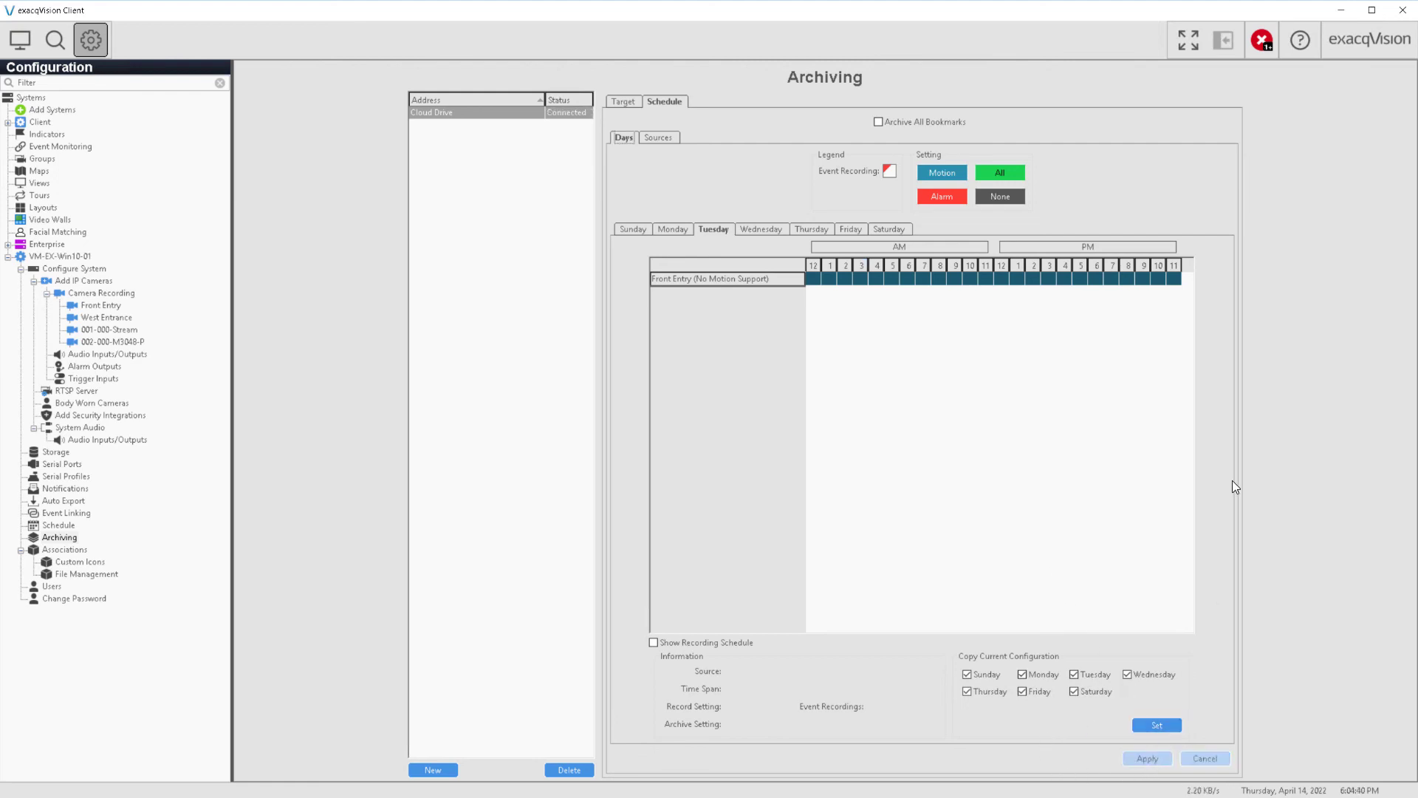
pyautogui.click(621, 102)
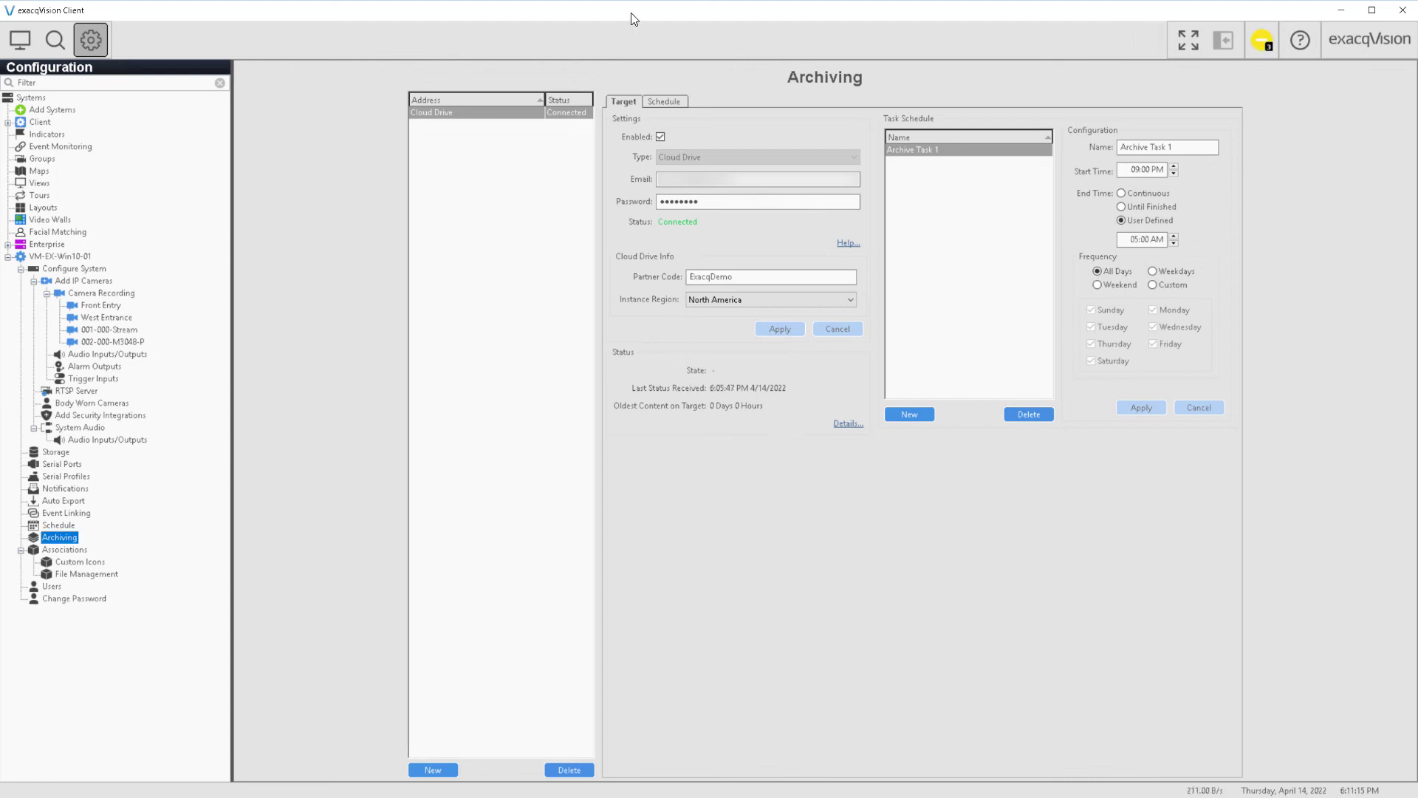
# Show Front Entry's settings on the Camera Recording page, now marked as managed by Cloud Drive
pyautogui.click(87, 292)
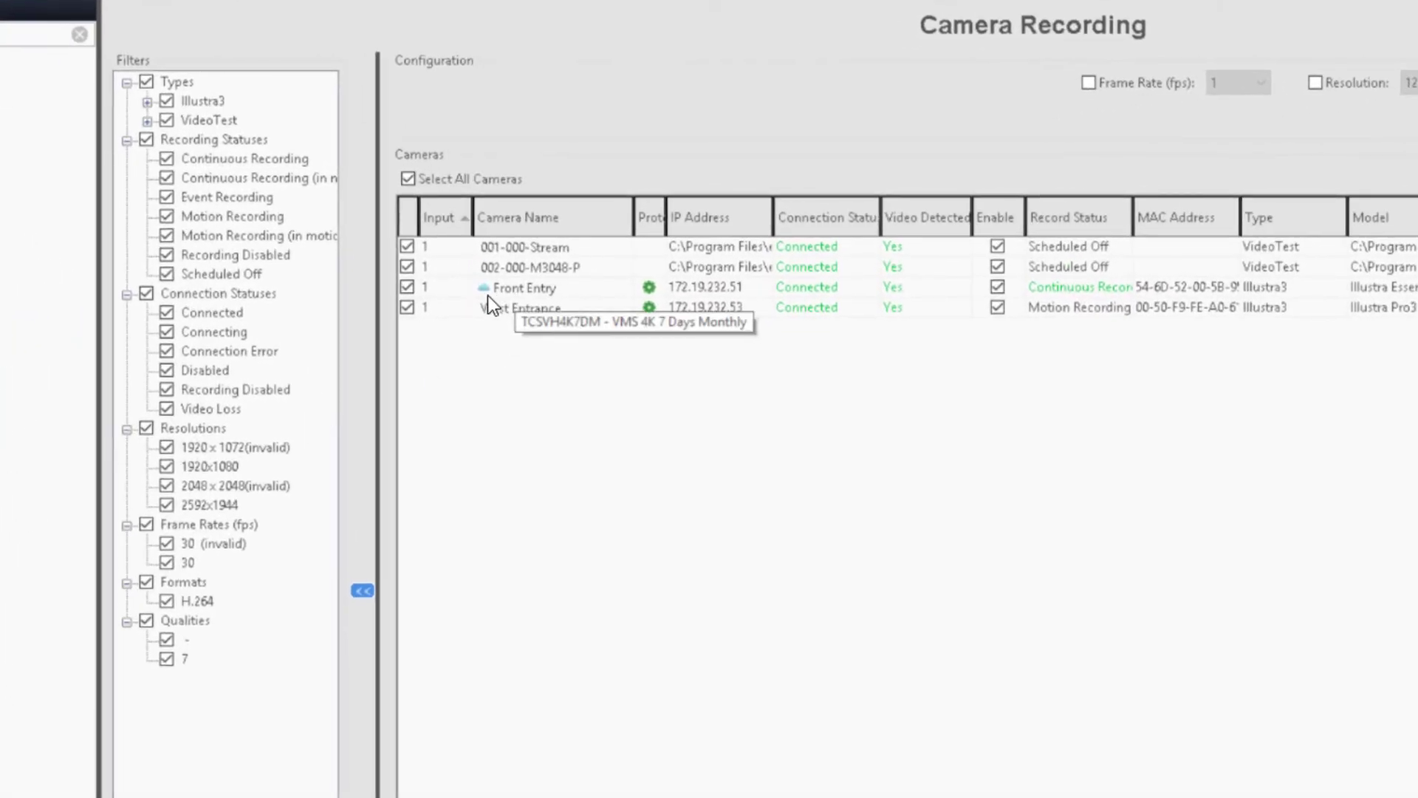
pyautogui.click(230, 403)
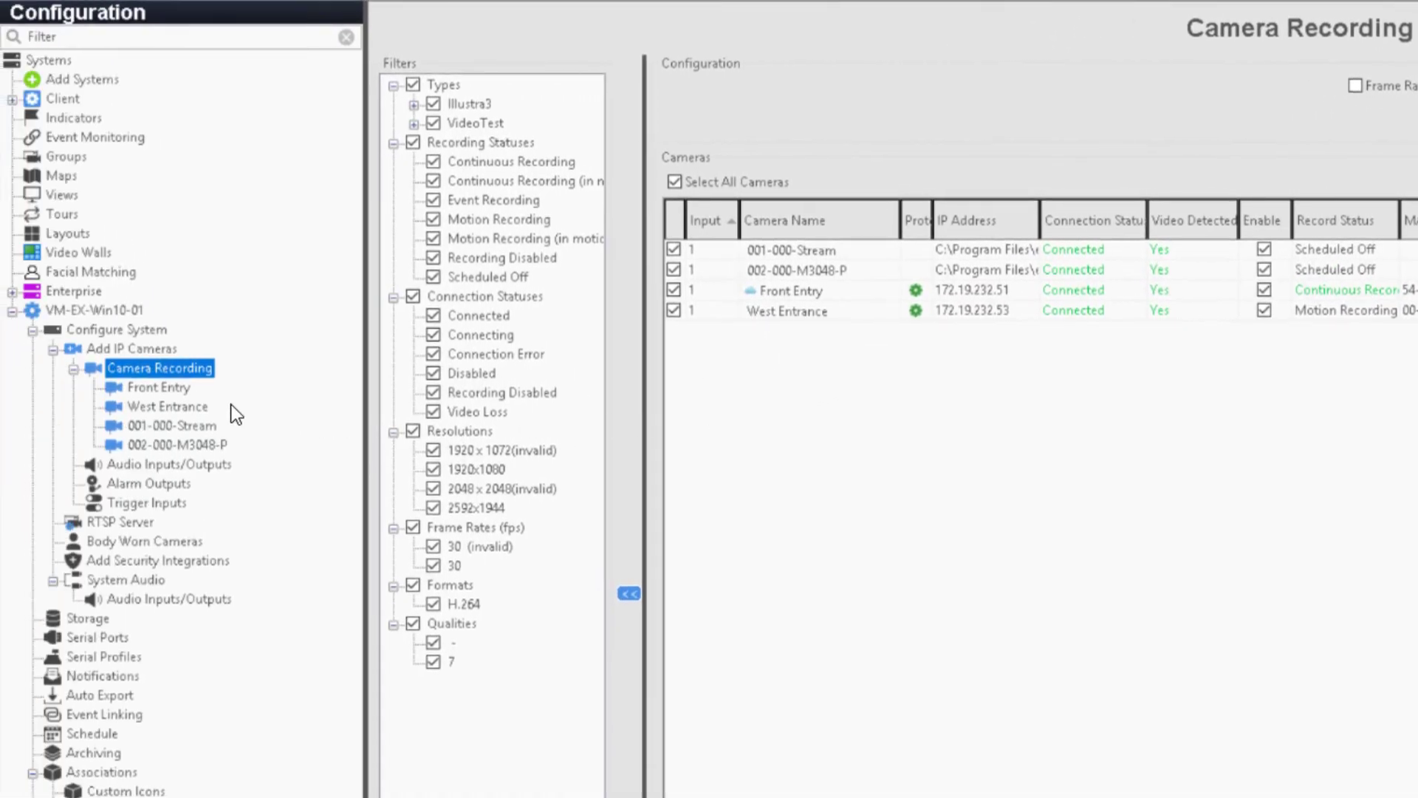